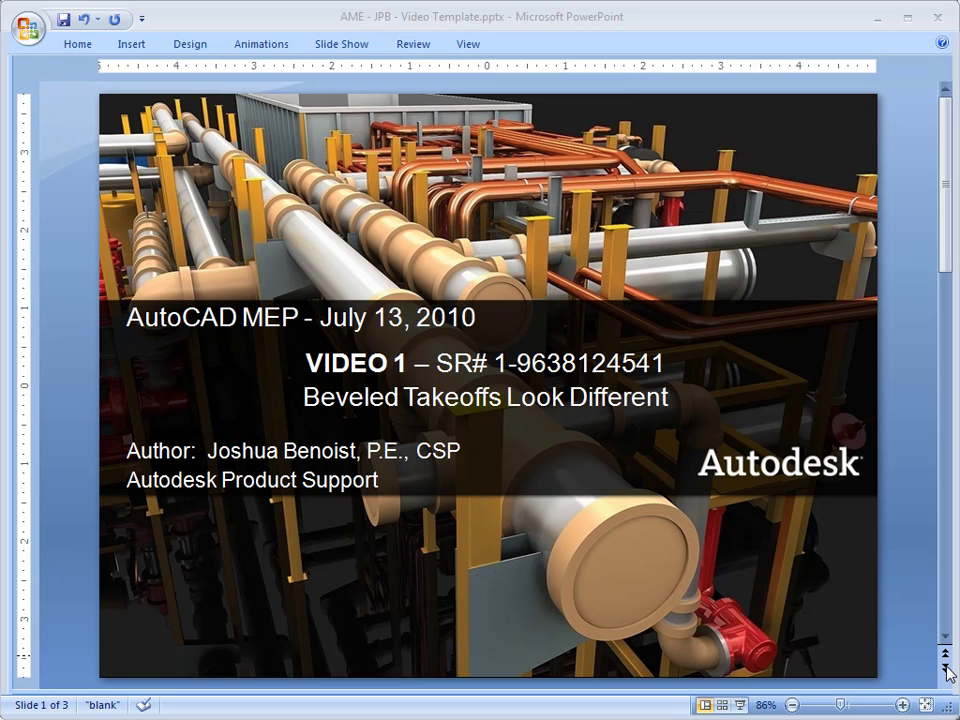
Step: Advance the PowerPoint deck from the title slide to the beveled-takeoff problem slide
{"action": "left_click", "coordinate": [945, 668]}
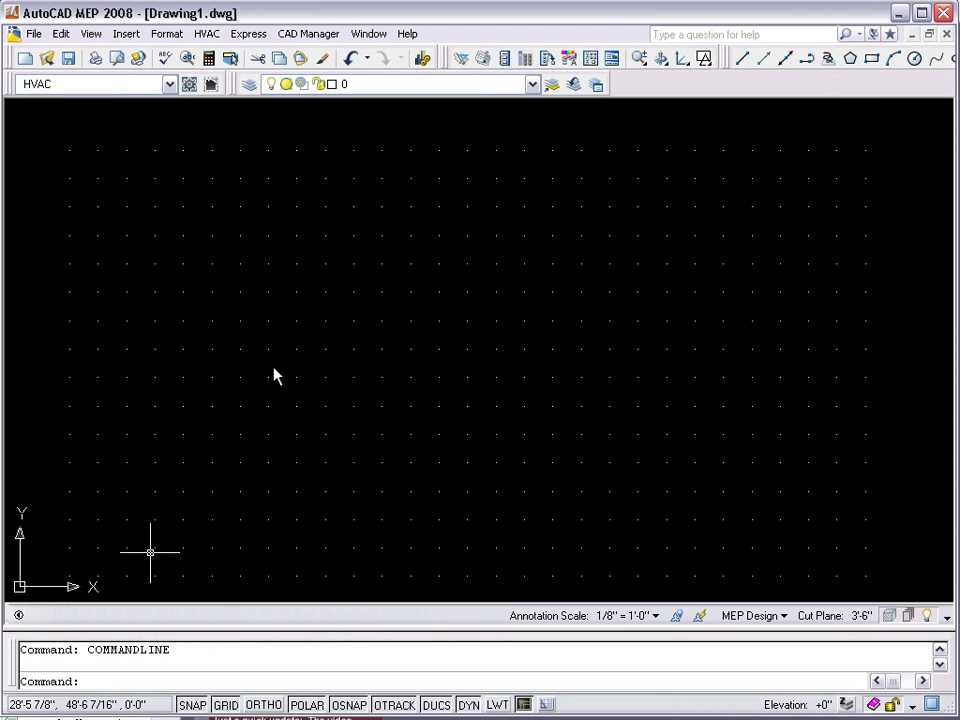
Step: Start a rectangular duct with 12-inch height via HVAC > Duct > Add and place its start point
{"action": "left_click", "coordinate": [321, 256]}
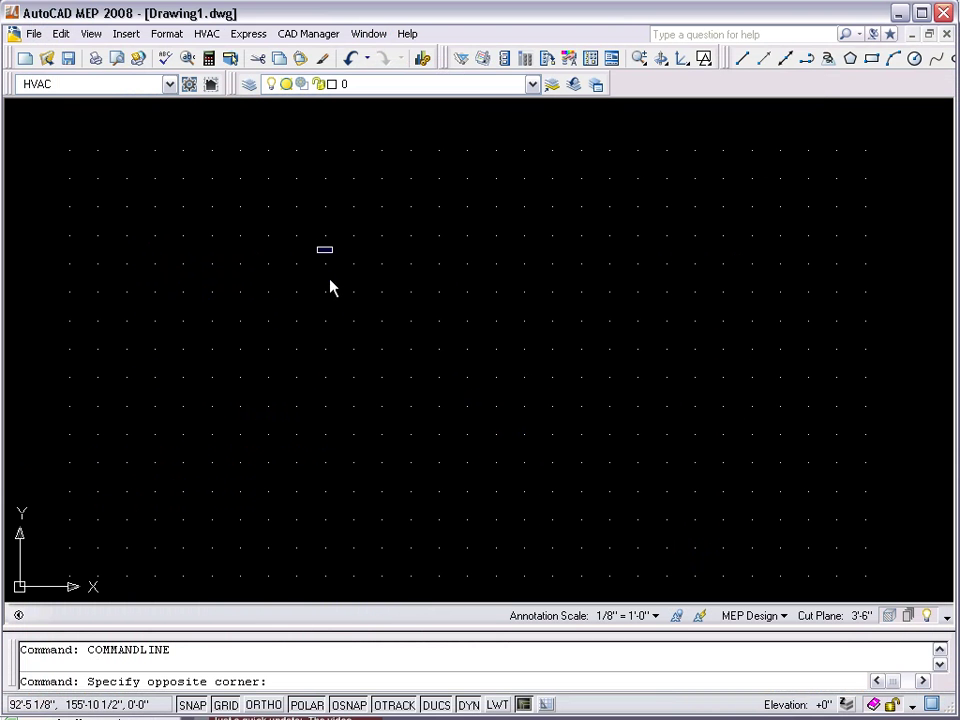
{"action": "left_click", "coordinate": [329, 284]}
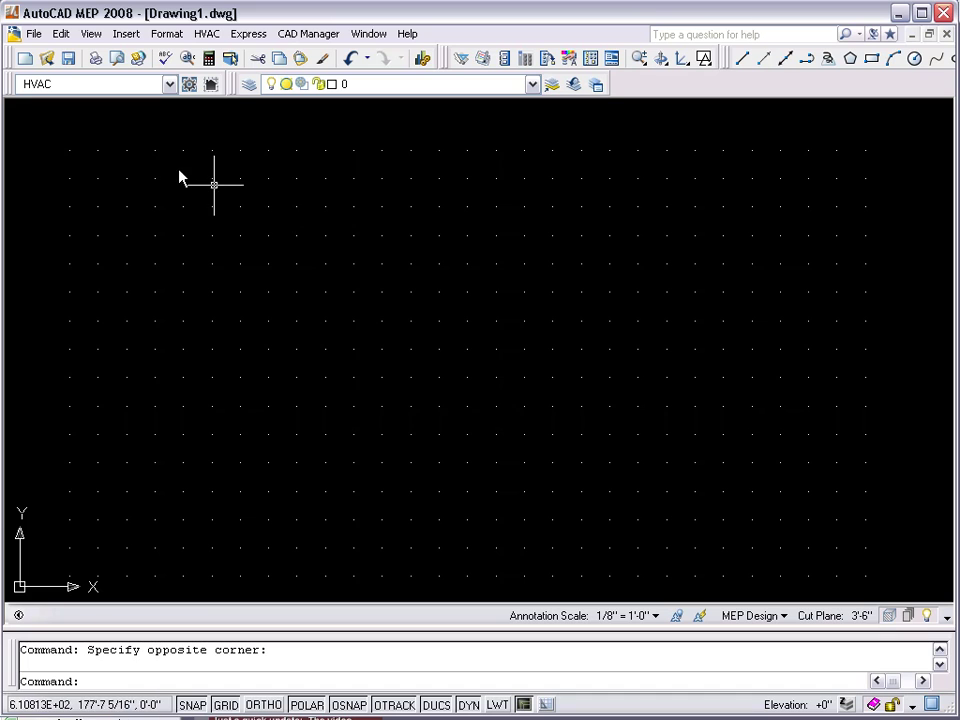
{"action": "left_click", "coordinate": [206, 35]}
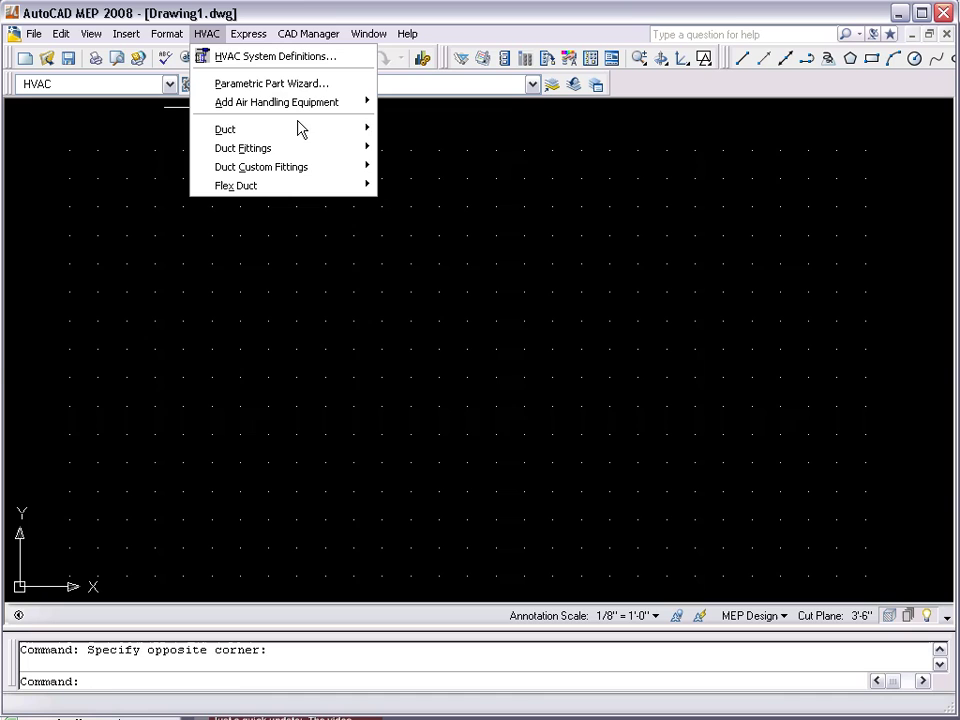
{"action": "mouse_move", "coordinate": [225, 129]}
{"action": "left_click", "coordinate": [434, 136]}
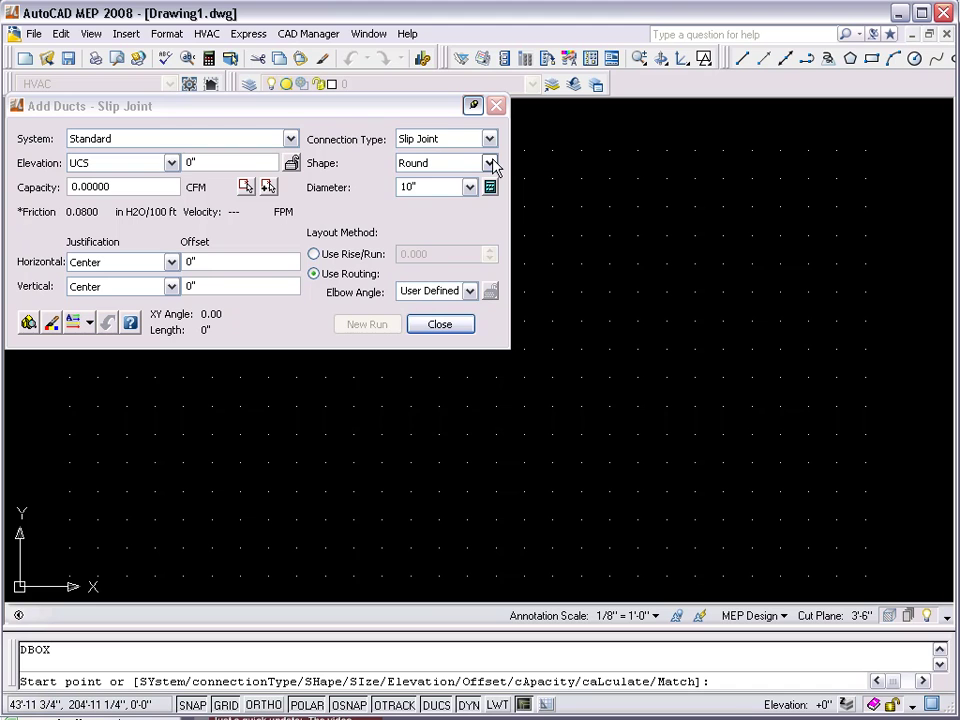
{"action": "left_click", "coordinate": [490, 163]}
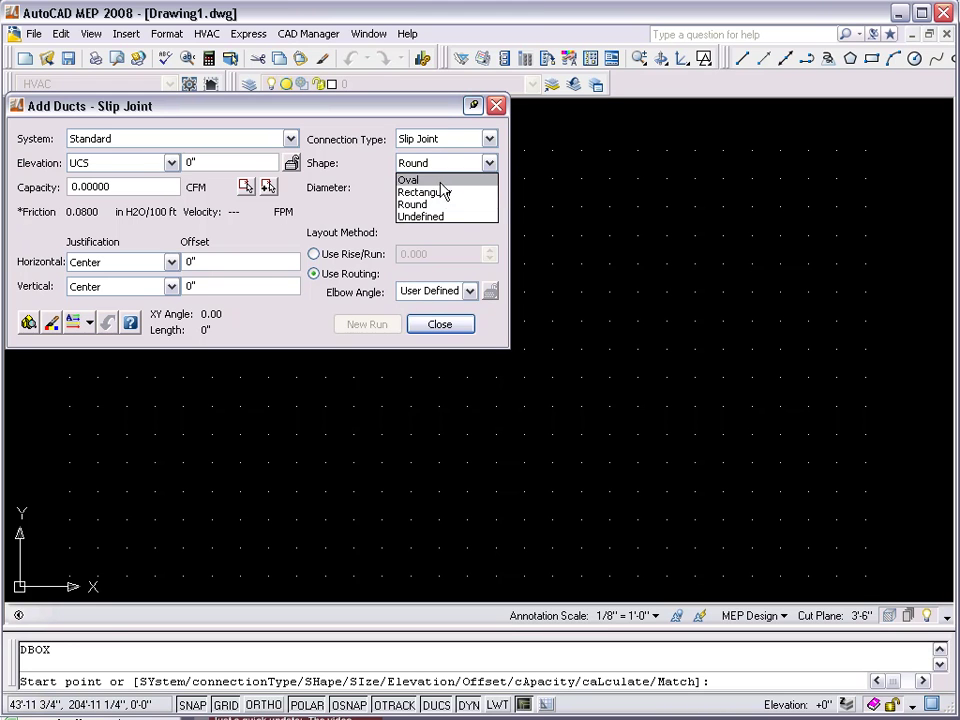
{"action": "left_click", "coordinate": [443, 193]}
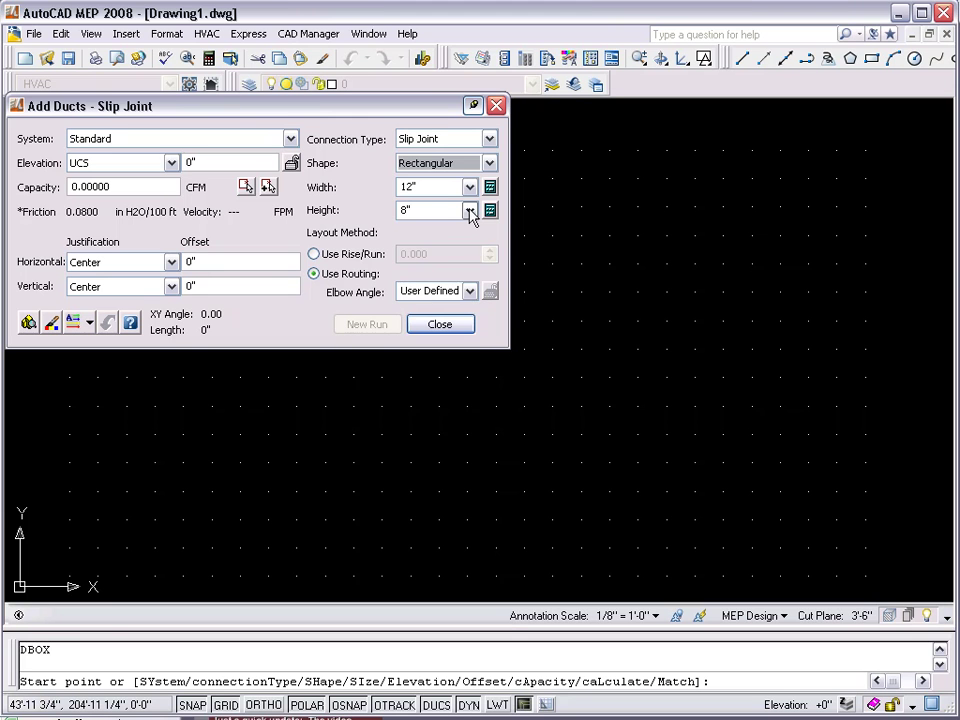
{"action": "left_click", "coordinate": [468, 210]}
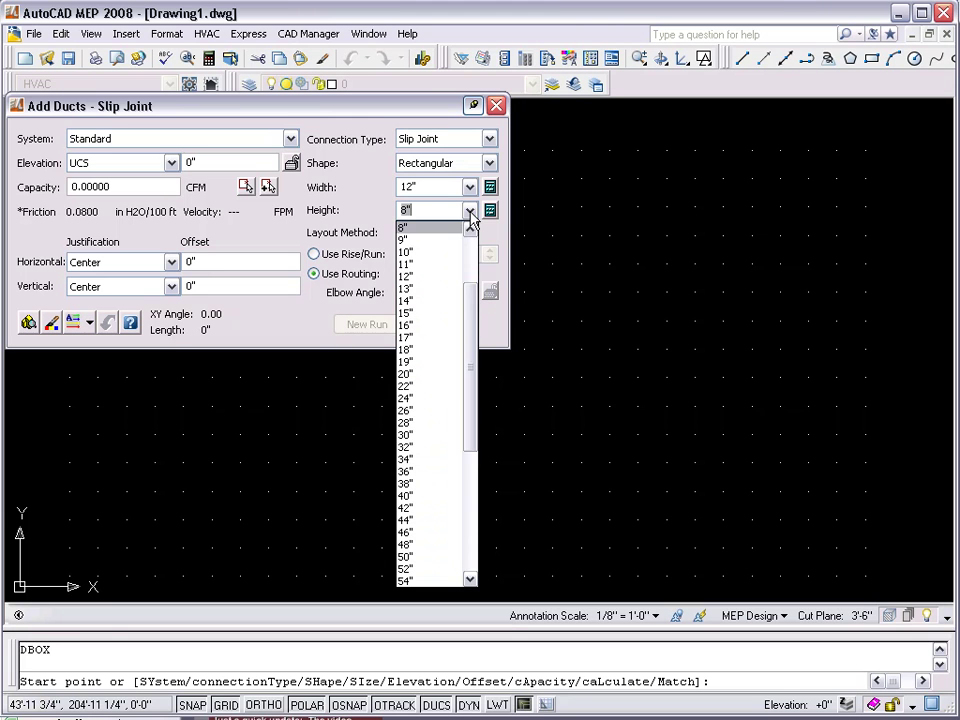
{"action": "left_click", "coordinate": [408, 276]}
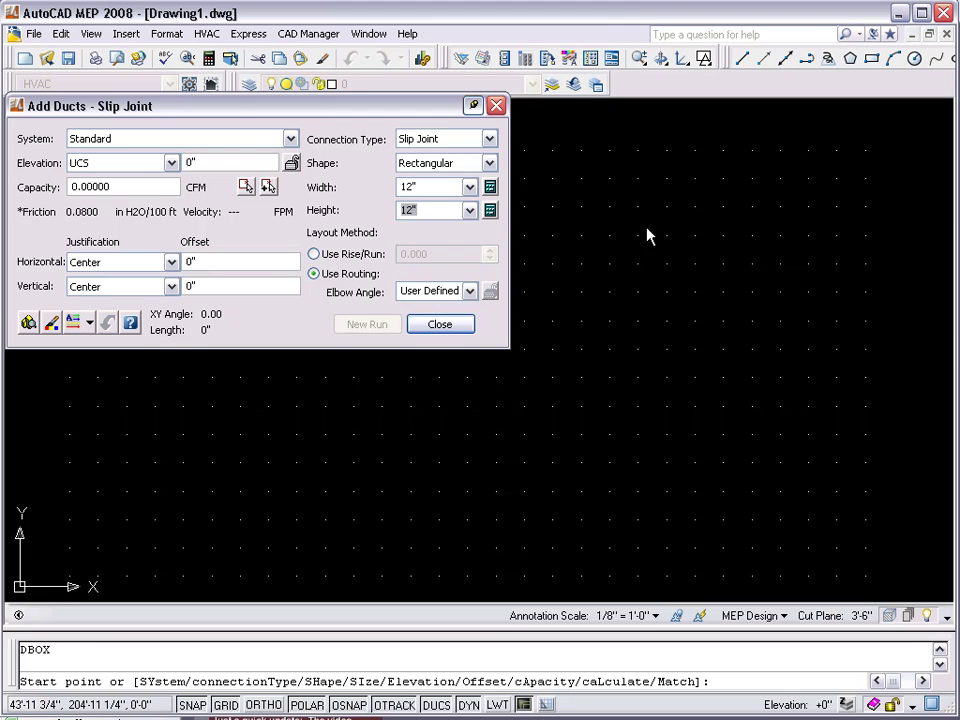
{"action": "left_click", "coordinate": [349, 390]}
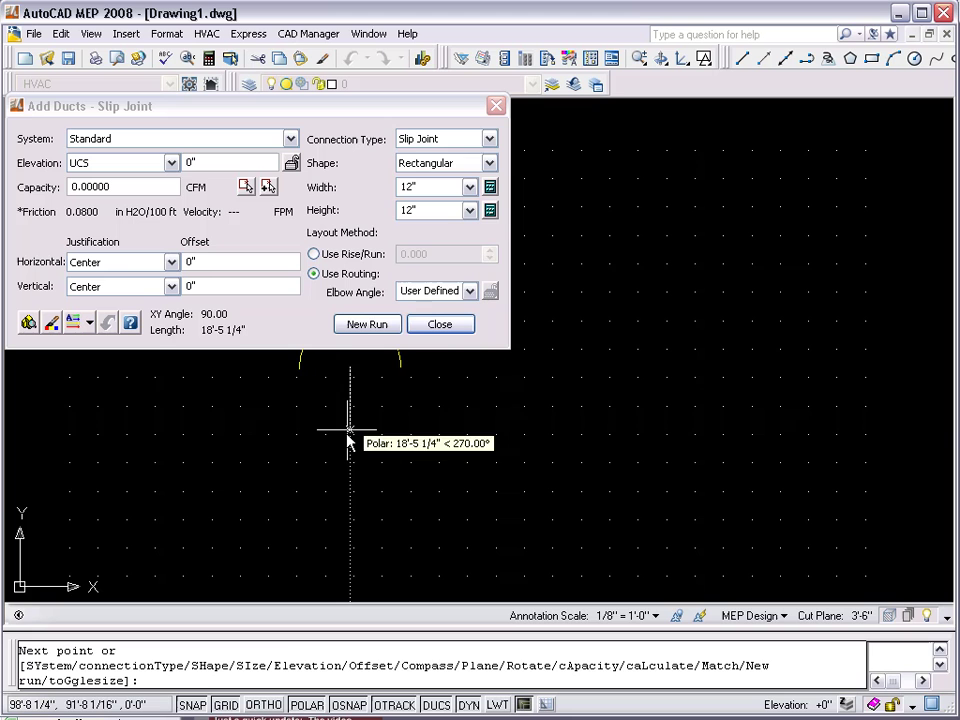
Step: Place the main duct's end point below its start and begin a new run
{"action": "left_click", "coordinate": [349, 430]}
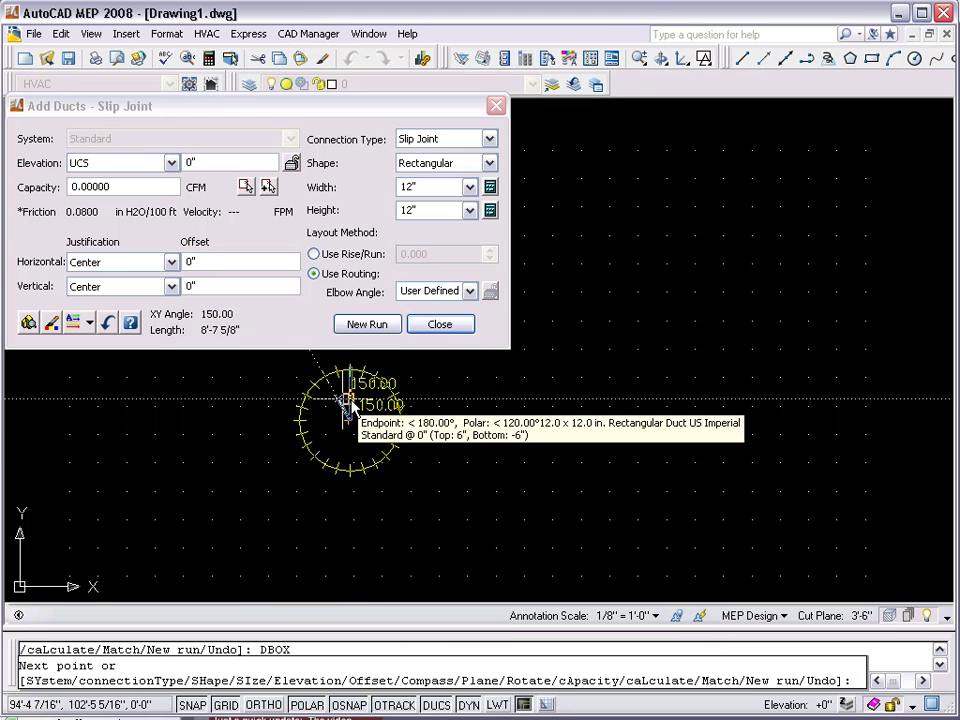
{"action": "scroll", "coordinate": [352, 403], "scroll_direction": "up", "scroll_amount": 5}
{"action": "scroll", "coordinate": [349, 395], "scroll_direction": "up", "scroll_amount": 1}
{"action": "scroll", "coordinate": [350, 388], "scroll_direction": "up", "scroll_amount": 1}
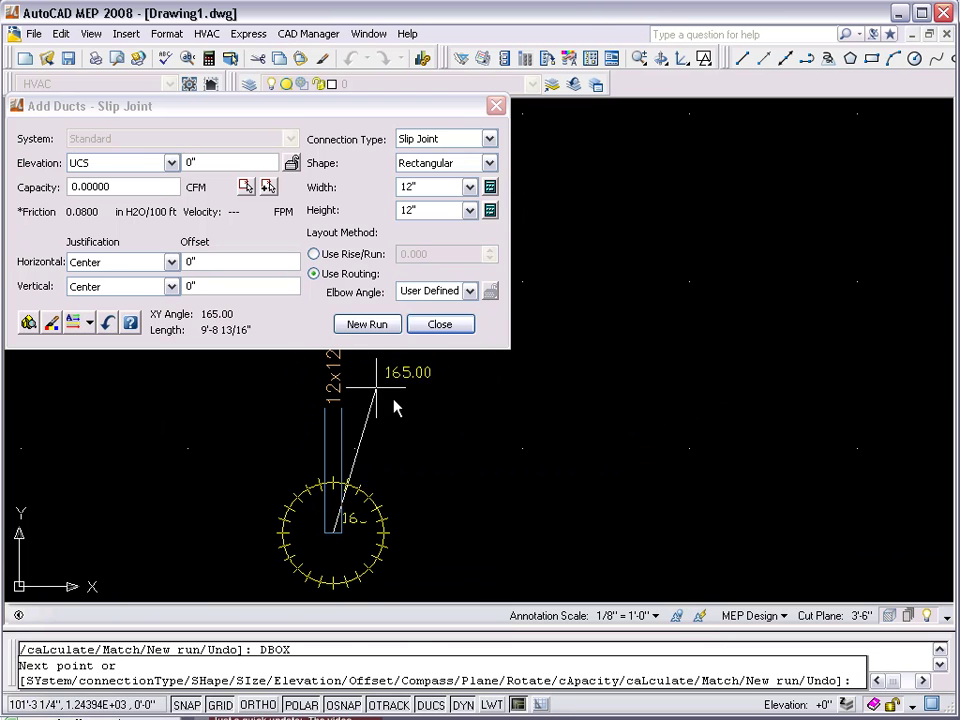
{"action": "left_click", "coordinate": [372, 326]}
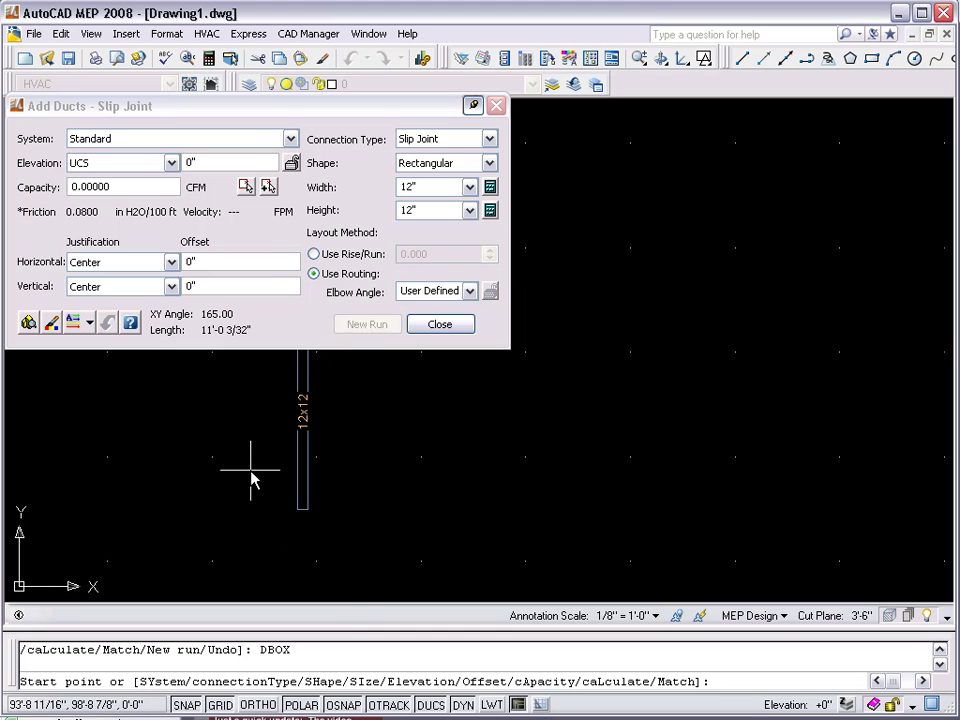
{"action": "scroll", "coordinate": [250, 420], "scroll_direction": "up", "scroll_amount": 1}
{"action": "scroll", "coordinate": [258, 372], "scroll_direction": "up", "scroll_amount": 2}
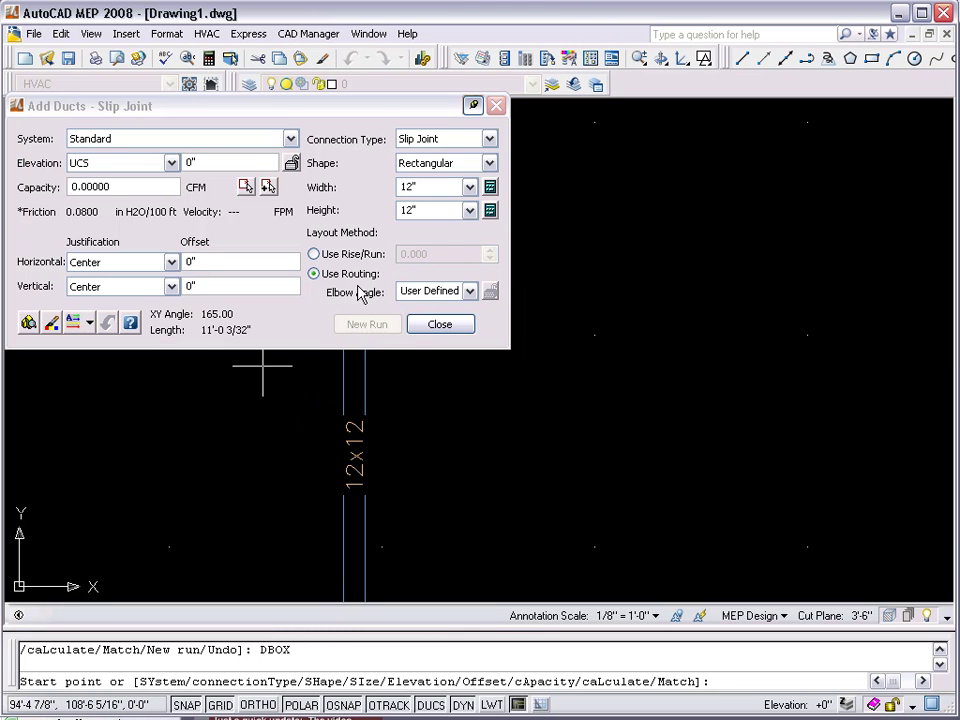
Step: Set the next duct's shape to Round with a 12-inch diameter
{"action": "left_click", "coordinate": [489, 163]}
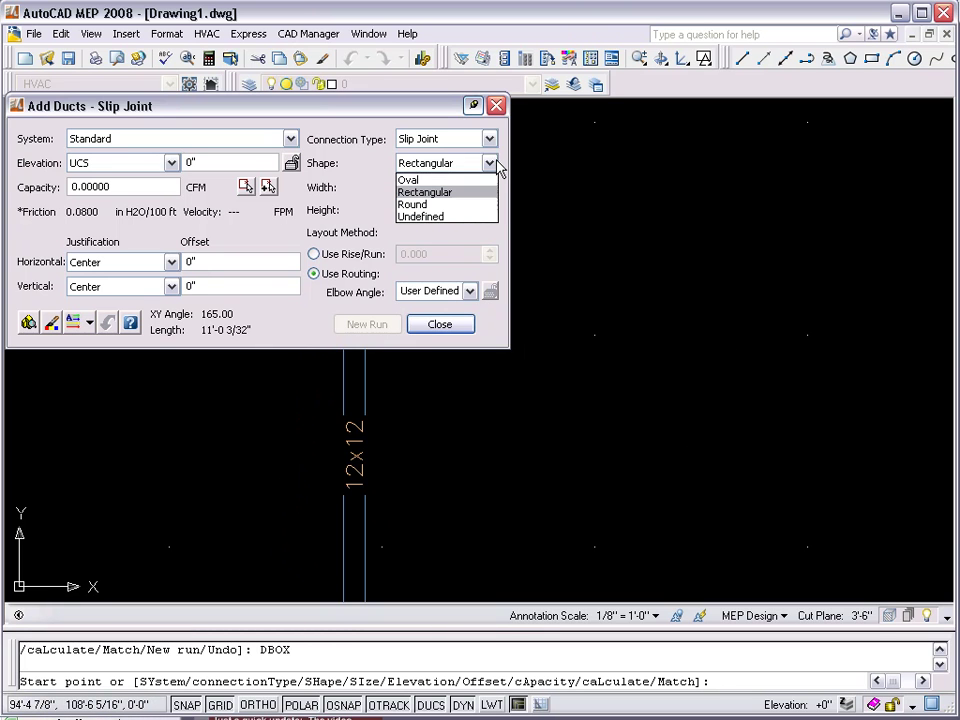
{"action": "left_click", "coordinate": [419, 206]}
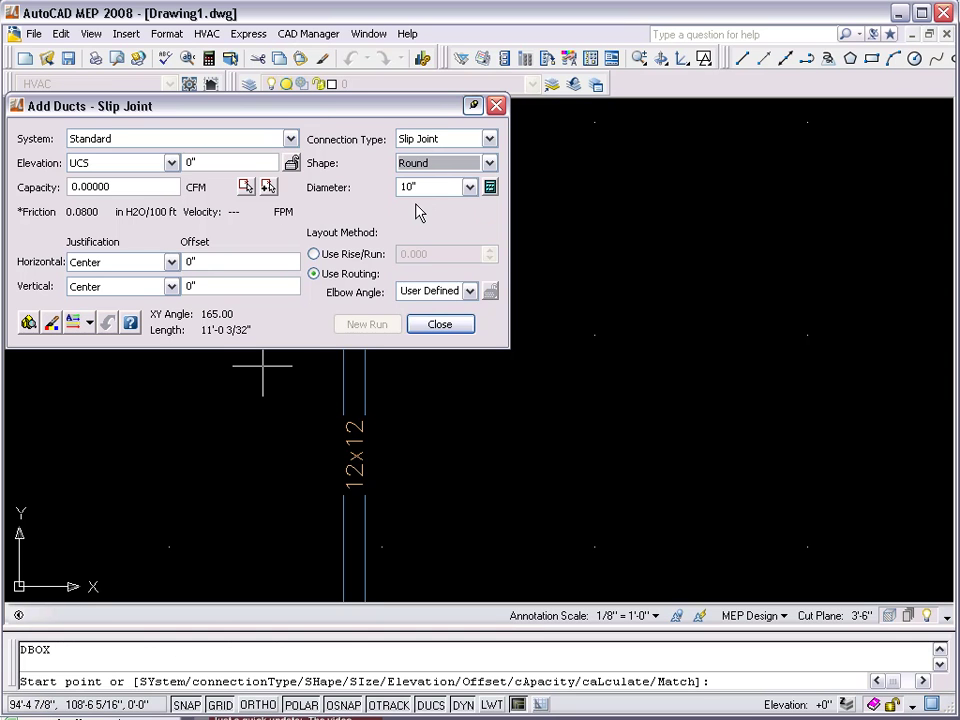
{"action": "left_click", "coordinate": [469, 189]}
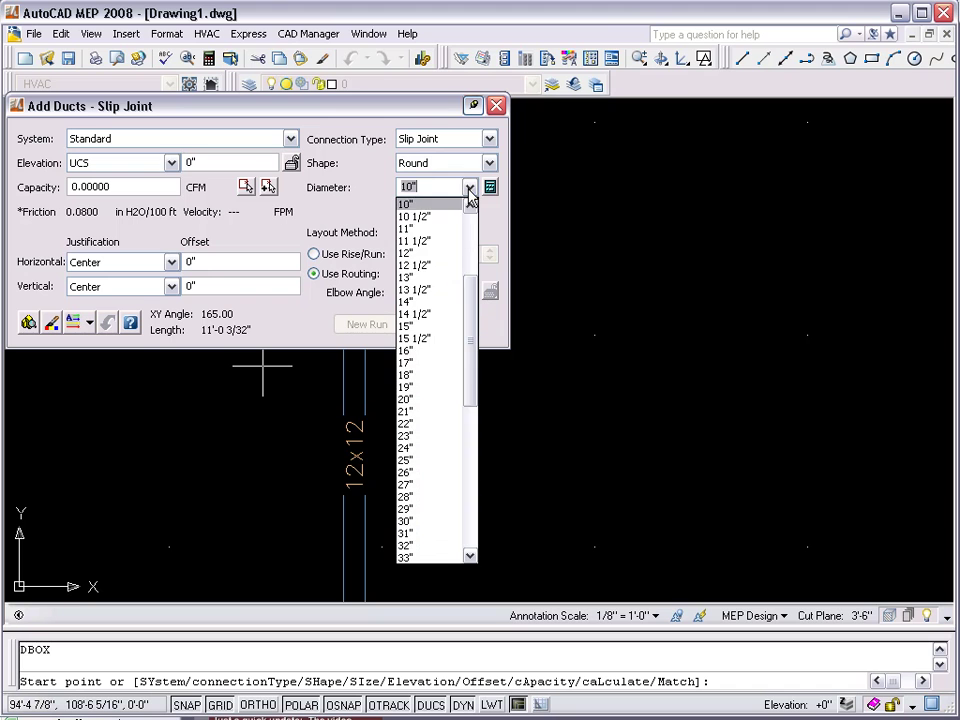
{"action": "left_click", "coordinate": [422, 253]}
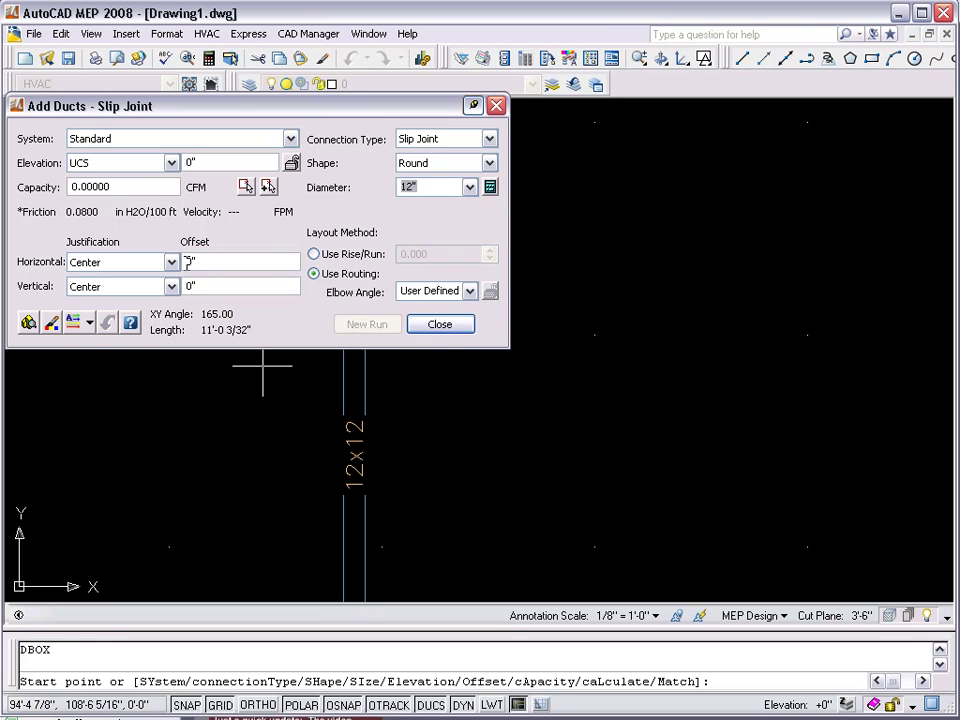
{"action": "left_click", "coordinate": [89, 322]}
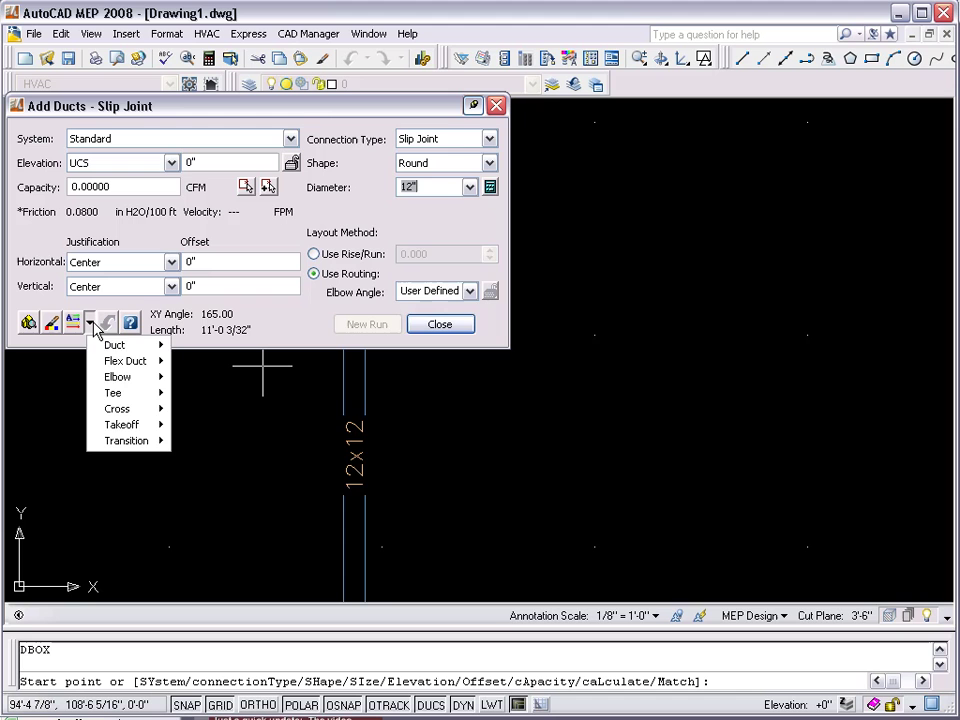
{"action": "mouse_move", "coordinate": [124, 424]}
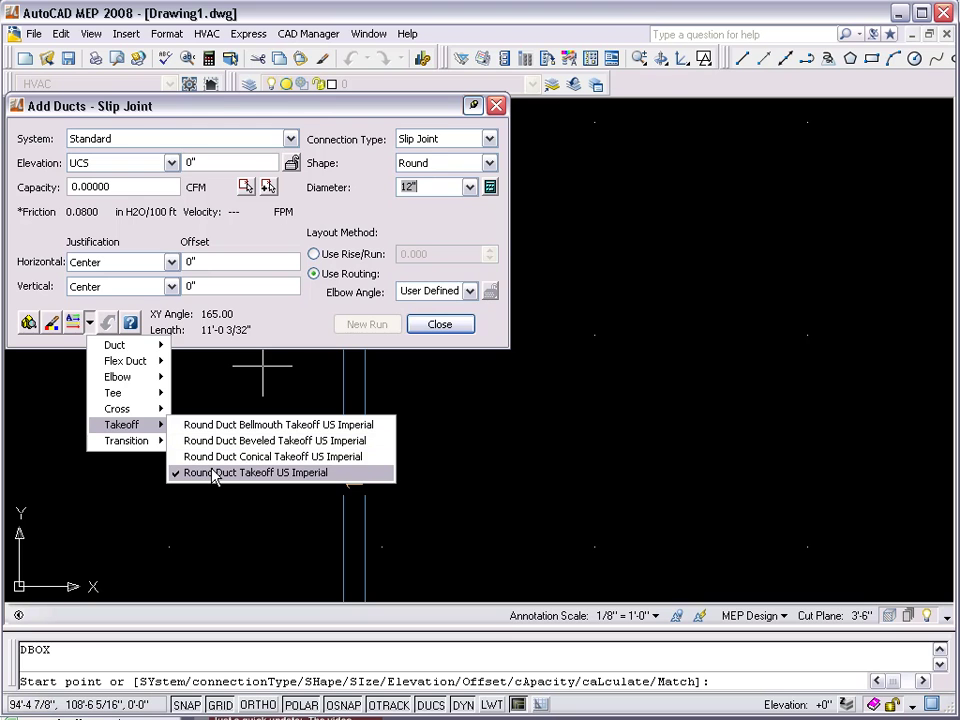
Step: Route a full-size 12-inch round branch rightward off the main using the straight Round Duct Takeoff
{"action": "left_click", "coordinate": [381, 549]}
{"action": "left_click", "coordinate": [369, 549]}
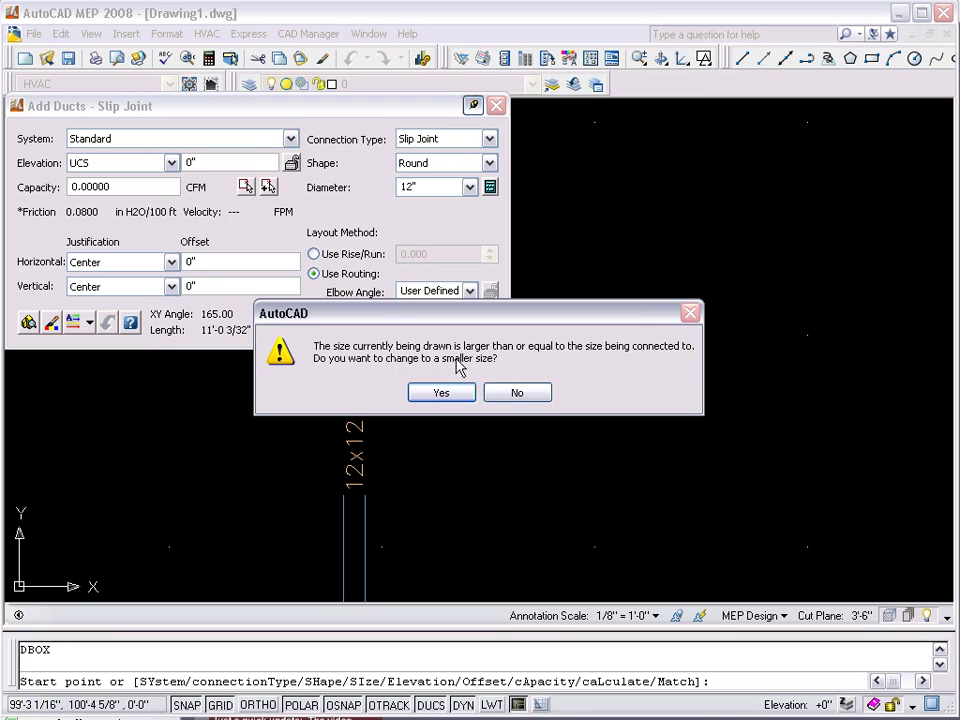
{"action": "left_click", "coordinate": [522, 394]}
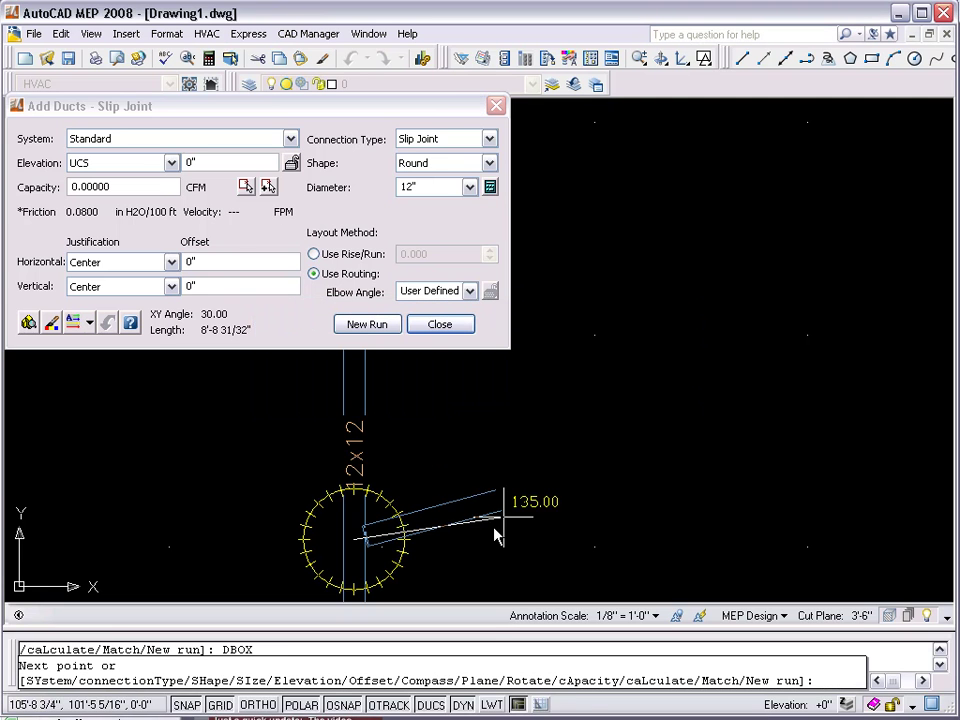
{"action": "left_click", "coordinate": [510, 541]}
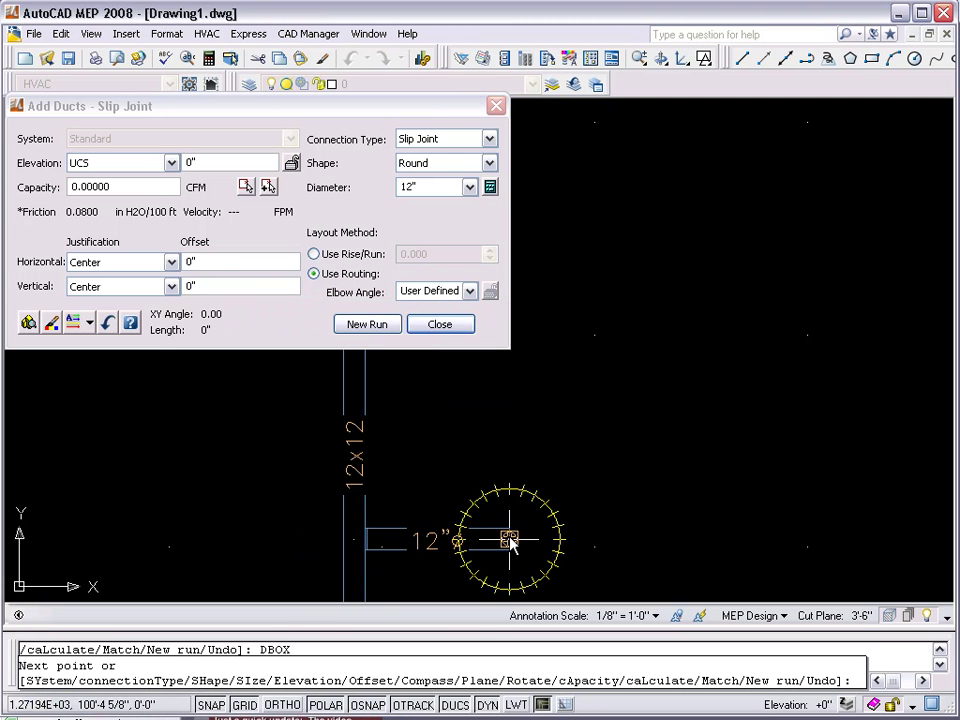
{"action": "right_click", "coordinate": [474, 478]}
{"action": "left_click", "coordinate": [510, 489]}
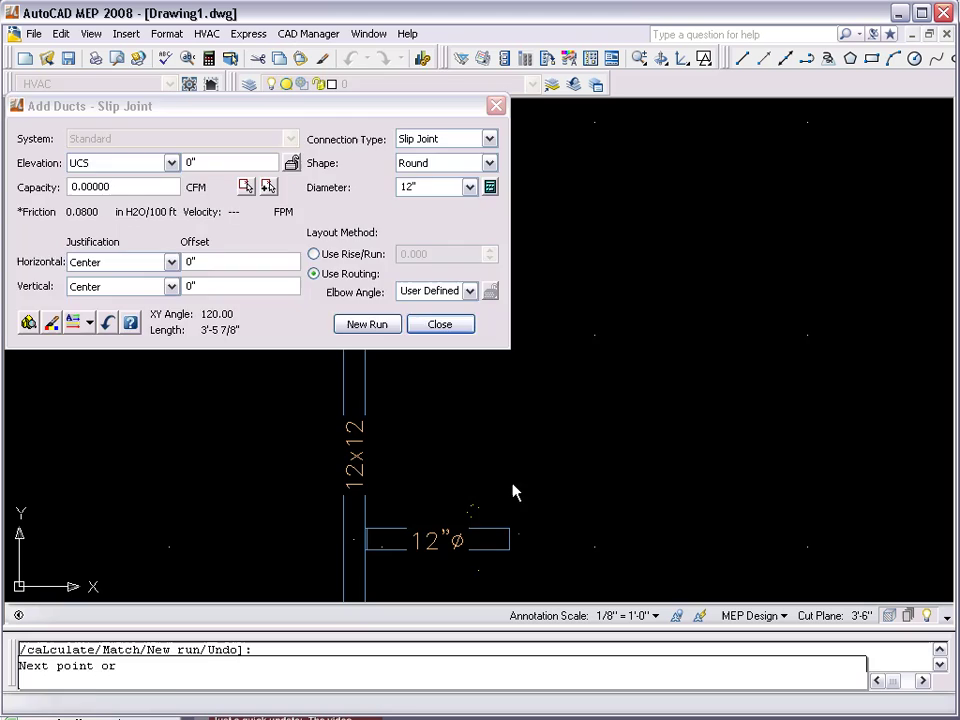
{"action": "scroll", "coordinate": [390, 545], "scroll_direction": "up", "scroll_amount": 2}
{"action": "scroll", "coordinate": [369, 543], "scroll_direction": "up", "scroll_amount": 5}
{"action": "scroll", "coordinate": [369, 543], "scroll_direction": "up", "scroll_amount": 2}
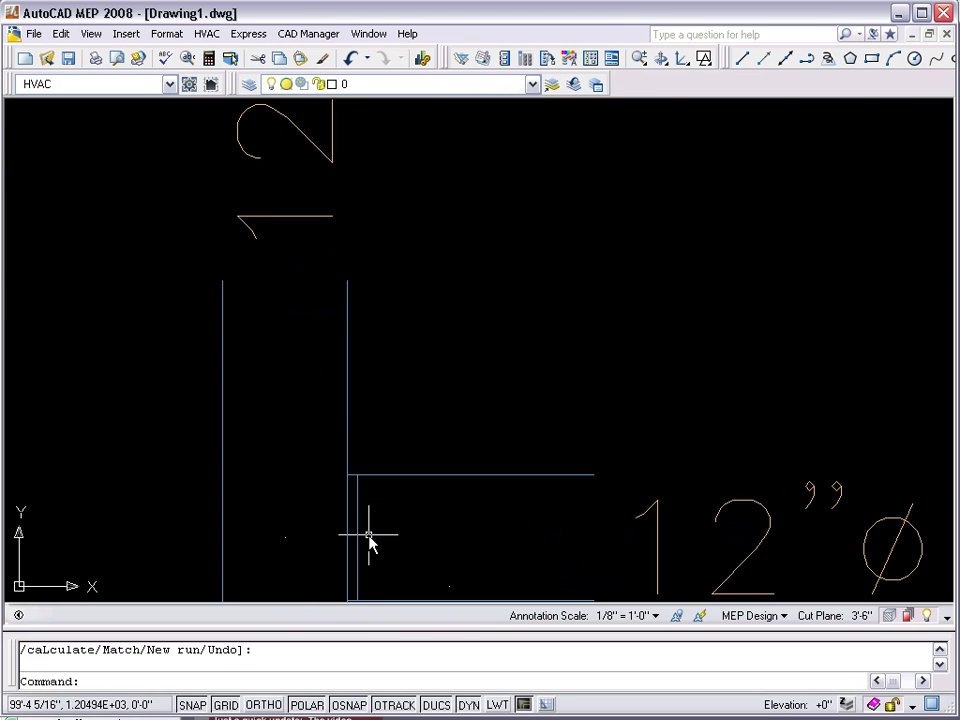
{"action": "scroll", "coordinate": [369, 535], "scroll_direction": "up", "scroll_amount": 4}
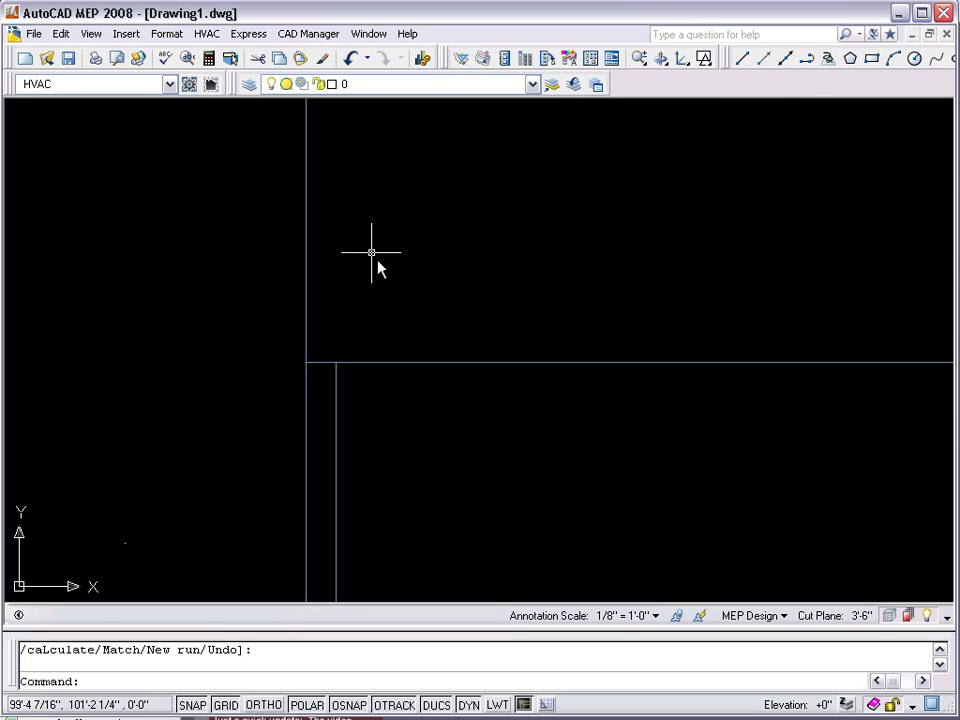
{"action": "scroll", "coordinate": [377, 265], "scroll_direction": "down", "scroll_amount": 2}
{"action": "scroll", "coordinate": [377, 268], "scroll_direction": "down", "scroll_amount": 2}
{"action": "scroll", "coordinate": [313, 392], "scroll_direction": "down", "scroll_amount": 3}
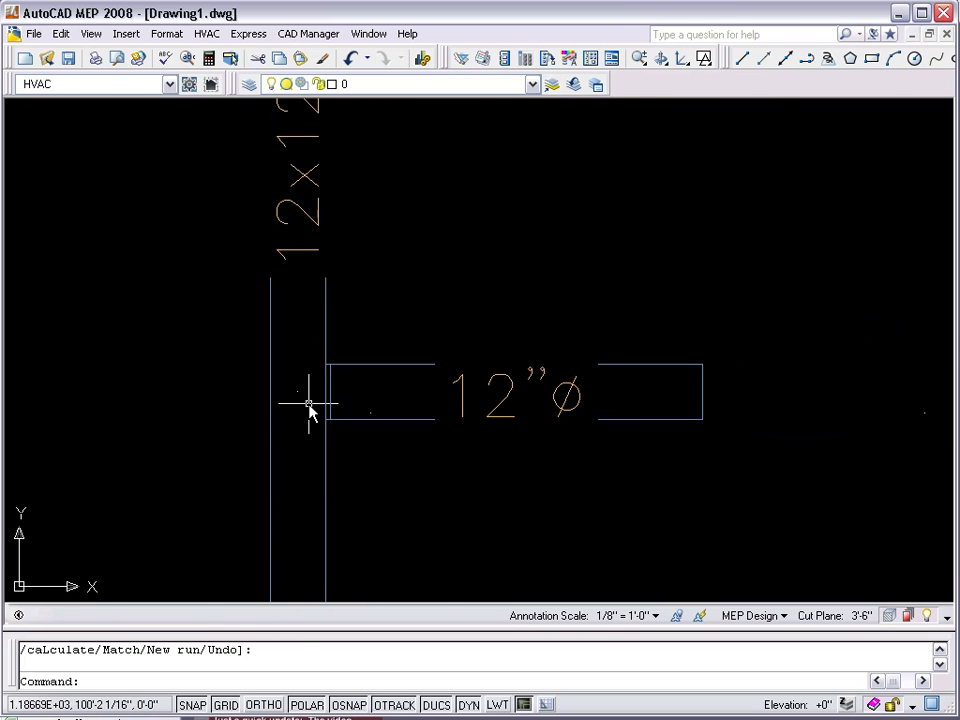
{"action": "scroll", "coordinate": [285, 506], "scroll_direction": "down", "scroll_amount": 1}
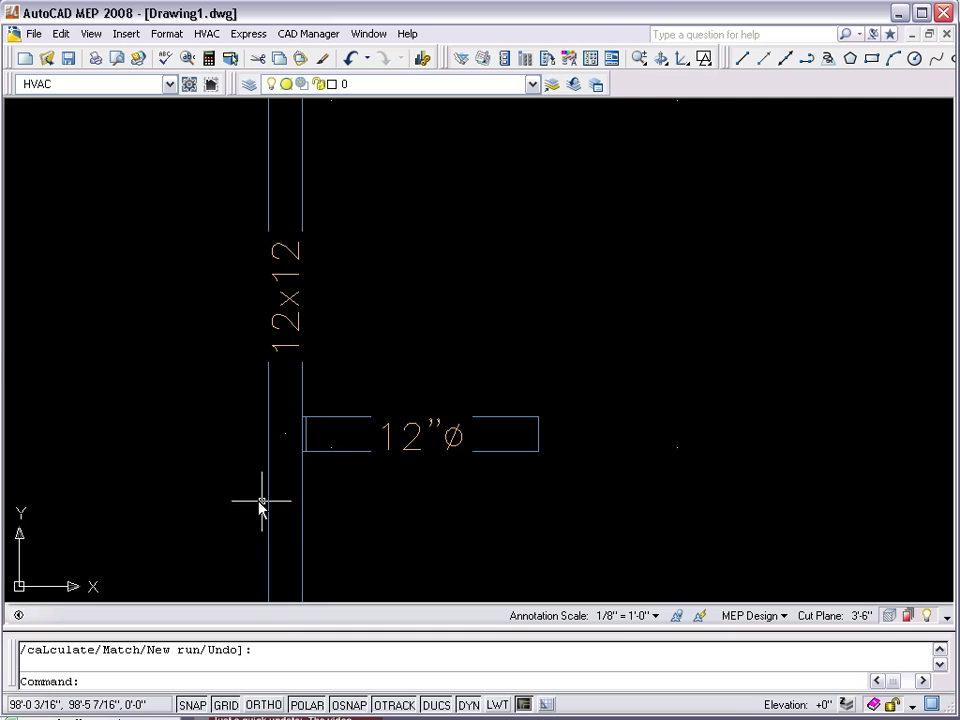
{"action": "scroll", "coordinate": [185, 515], "scroll_direction": "down", "scroll_amount": 2}
{"action": "scroll", "coordinate": [192, 519], "scroll_direction": "up", "scroll_amount": 2}
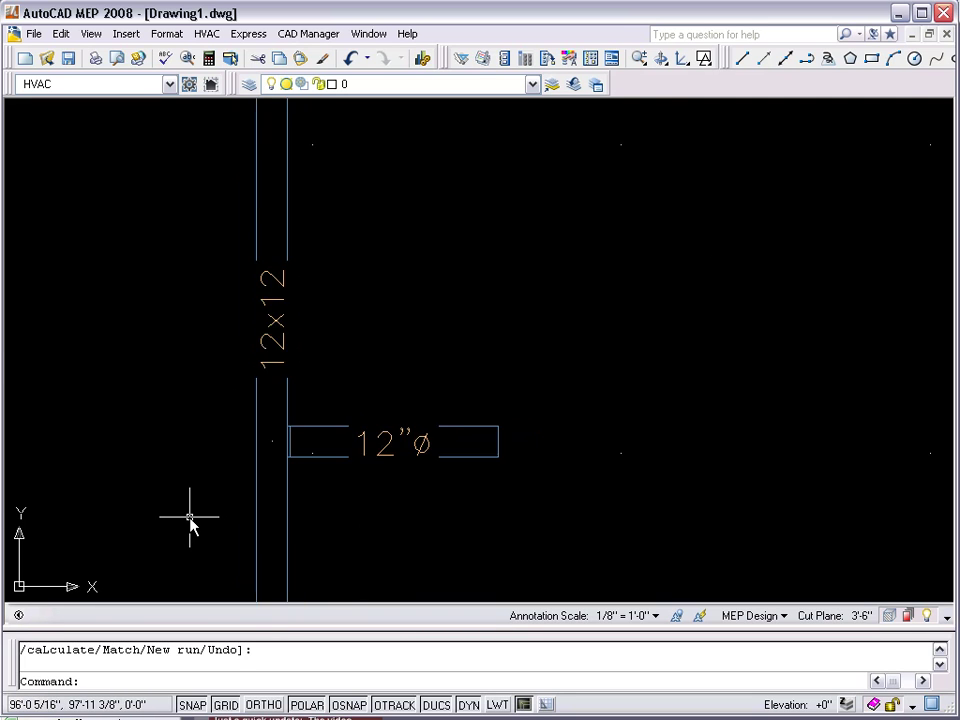
{"action": "scroll", "coordinate": [190, 517], "scroll_direction": "up", "scroll_amount": 1}
{"action": "scroll", "coordinate": [190, 519], "scroll_direction": "down", "scroll_amount": 2}
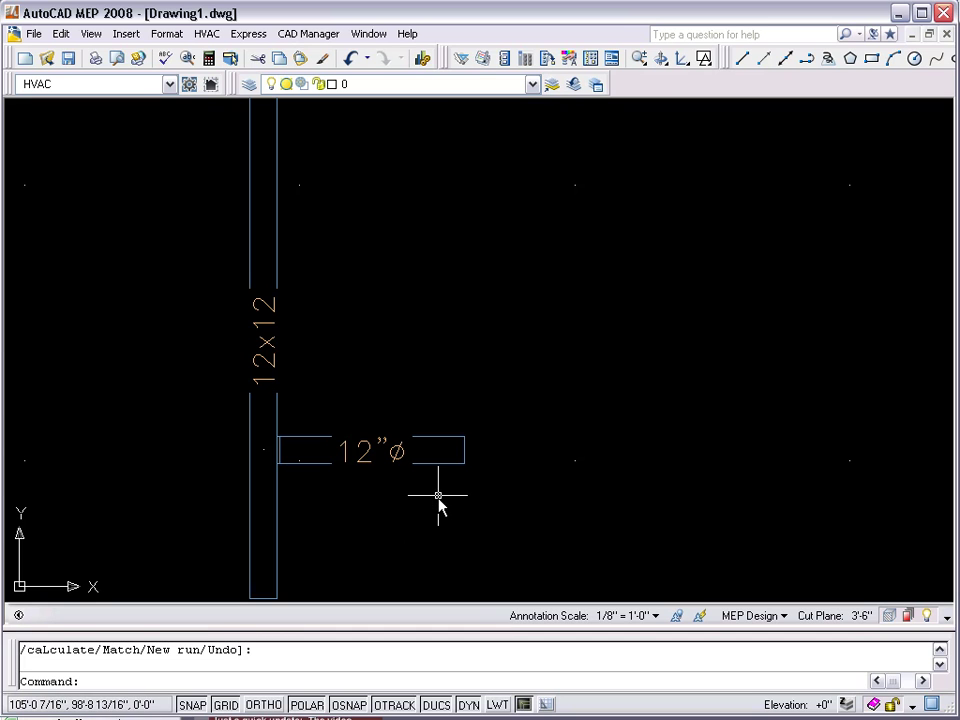
Step: Repeat the duct-adding command and select the Round Duct Beveled Takeoff fitting
{"action": "right_click", "coordinate": [472, 351]}
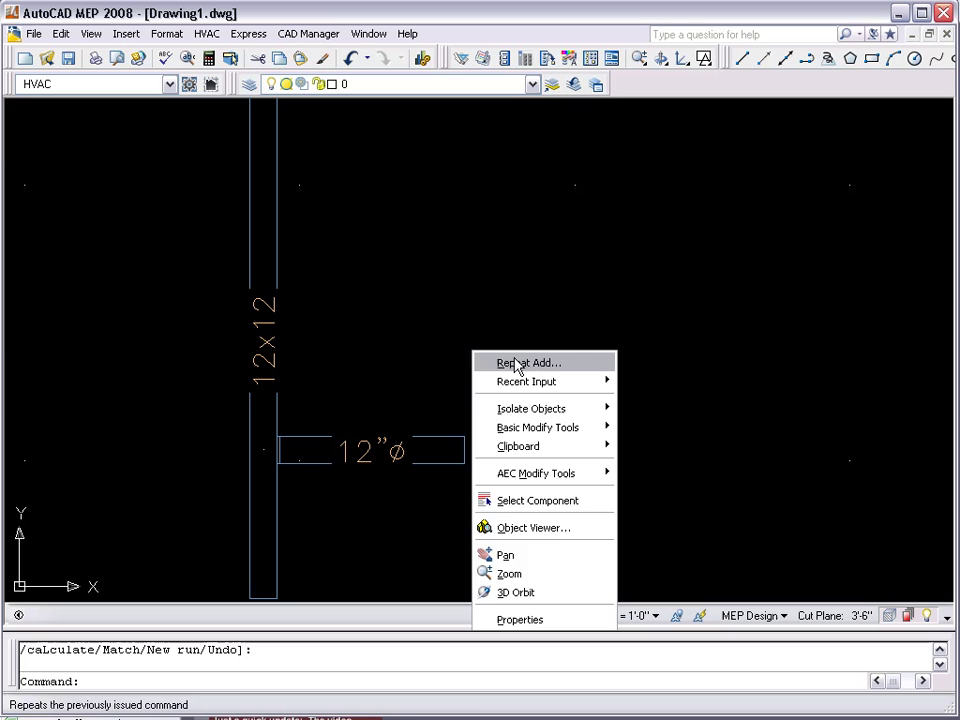
{"action": "left_click", "coordinate": [517, 367]}
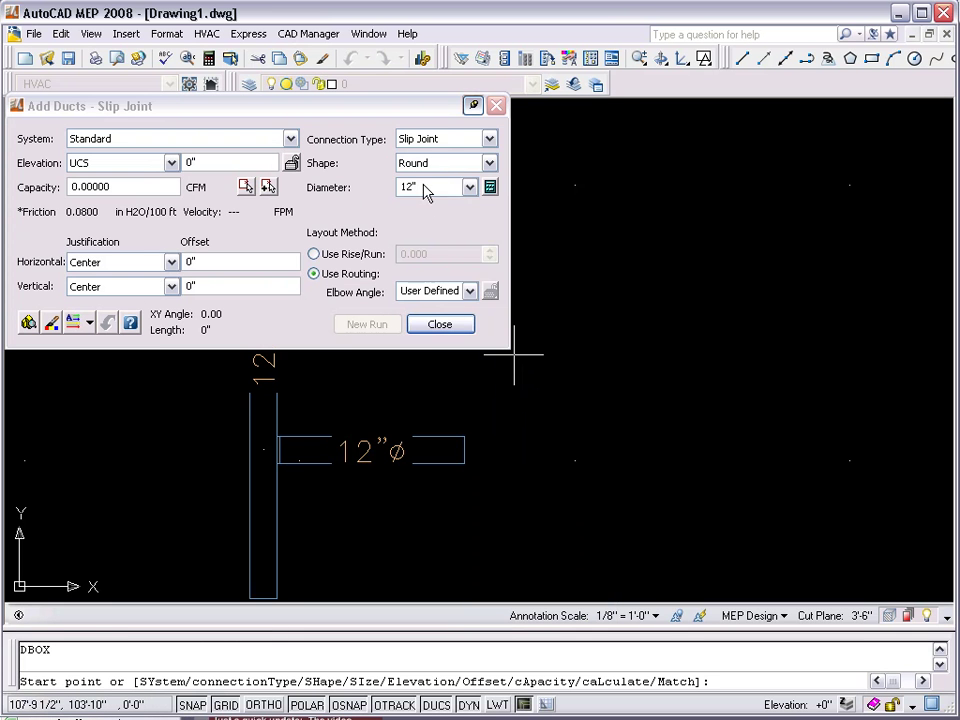
{"action": "left_click", "coordinate": [89, 323]}
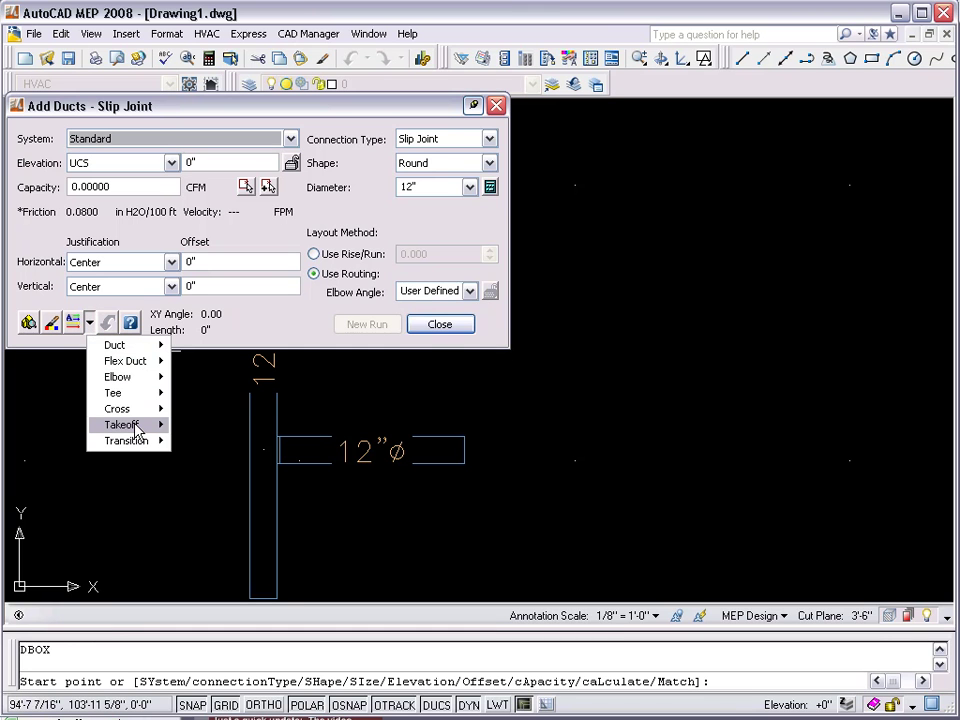
{"action": "left_click", "coordinate": [240, 440]}
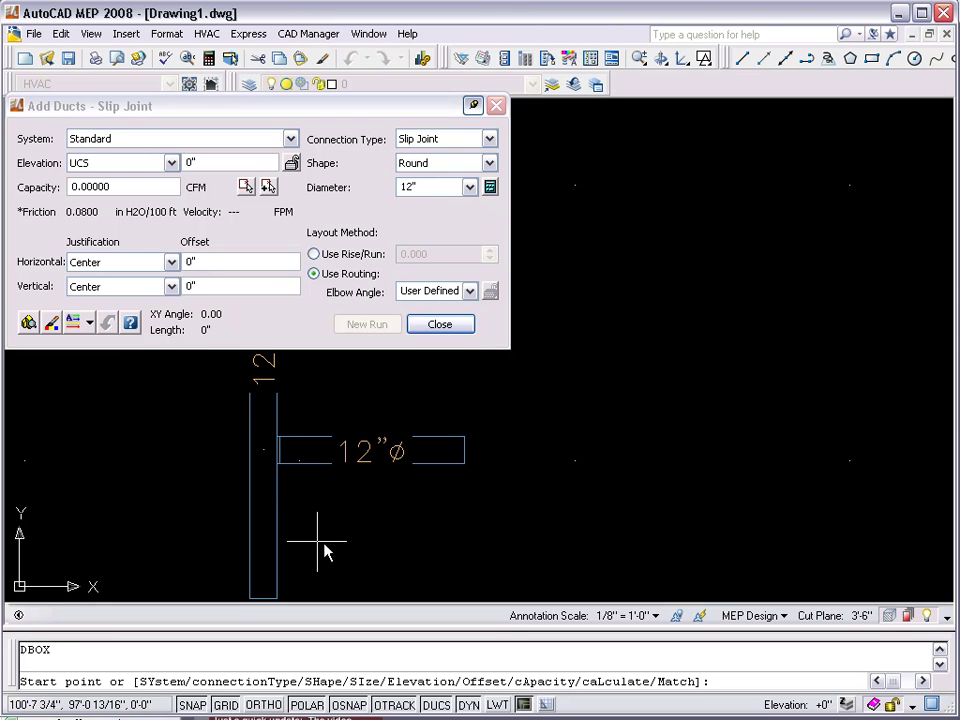
{"action": "scroll", "coordinate": [323, 555], "scroll_direction": "down", "scroll_amount": 2}
{"action": "scroll", "coordinate": [318, 420], "scroll_direction": "up", "scroll_amount": 2}
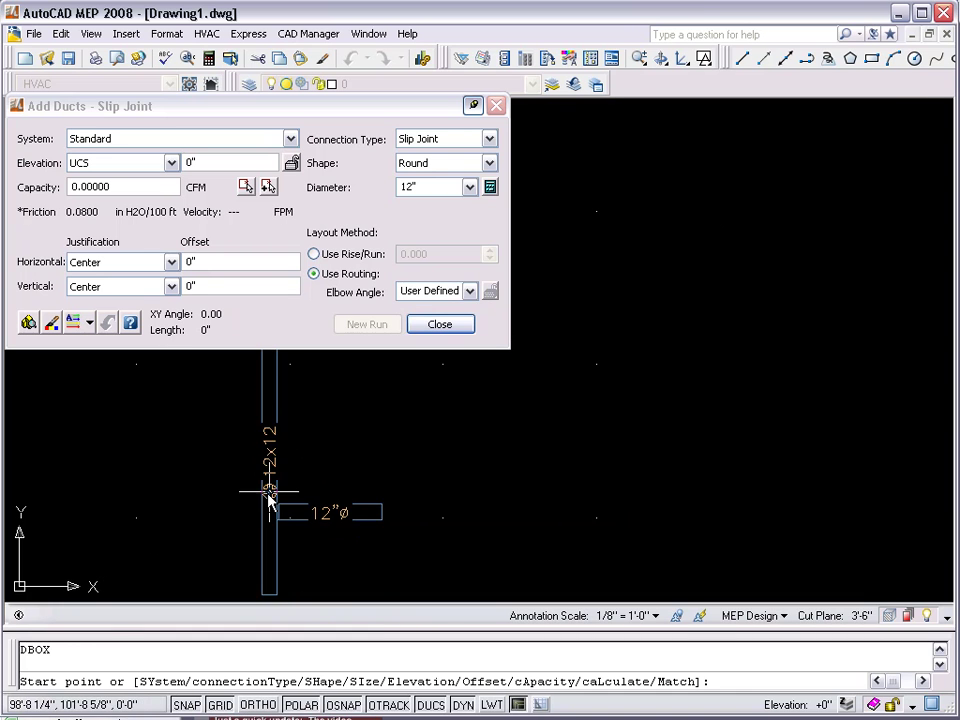
{"action": "scroll", "coordinate": [285, 455], "scroll_direction": "down", "scroll_amount": 5}
{"action": "scroll", "coordinate": [283, 438], "scroll_direction": "up", "scroll_amount": 3}
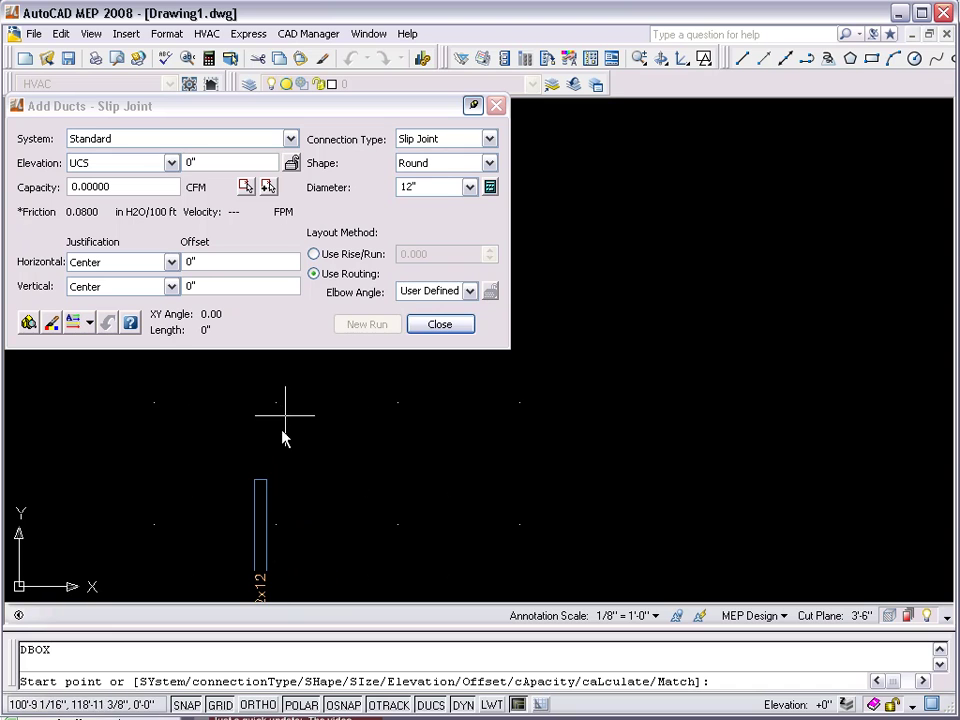
Step: Draw the second 12-inch round branch rightward off the main, accepting the larger beveled takeoff
{"action": "left_click", "coordinate": [274, 550]}
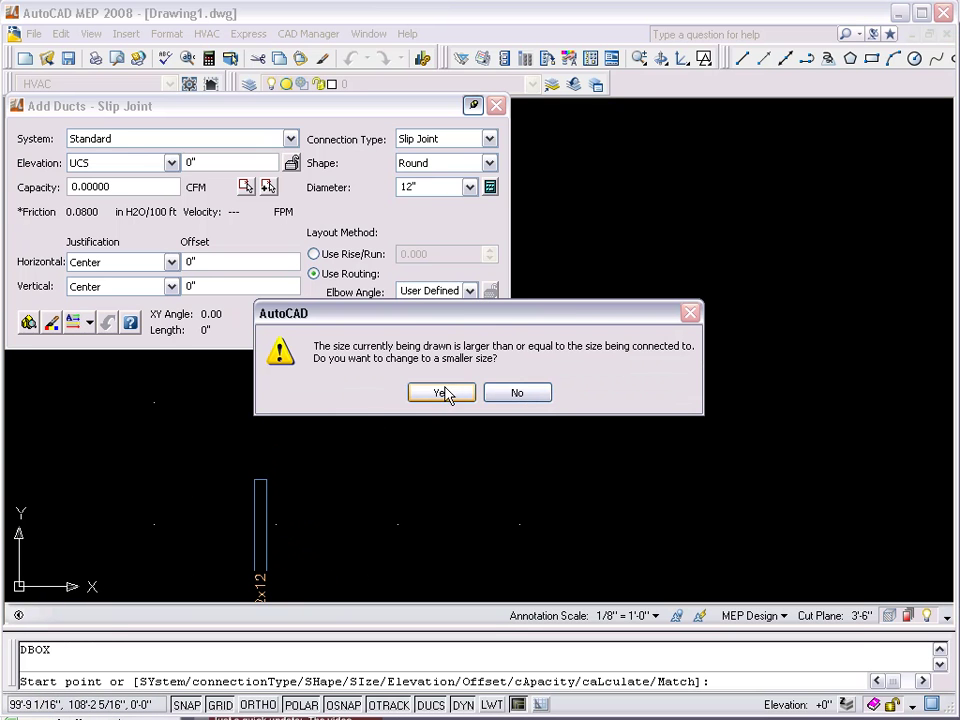
{"action": "left_click", "coordinate": [508, 396]}
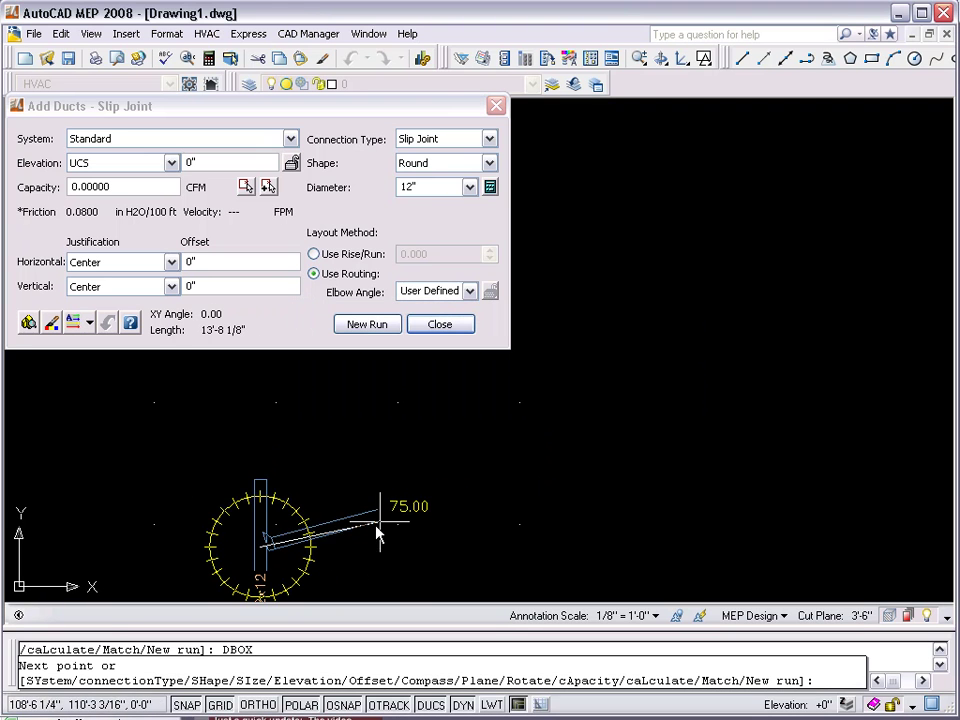
{"action": "left_click", "coordinate": [435, 561]}
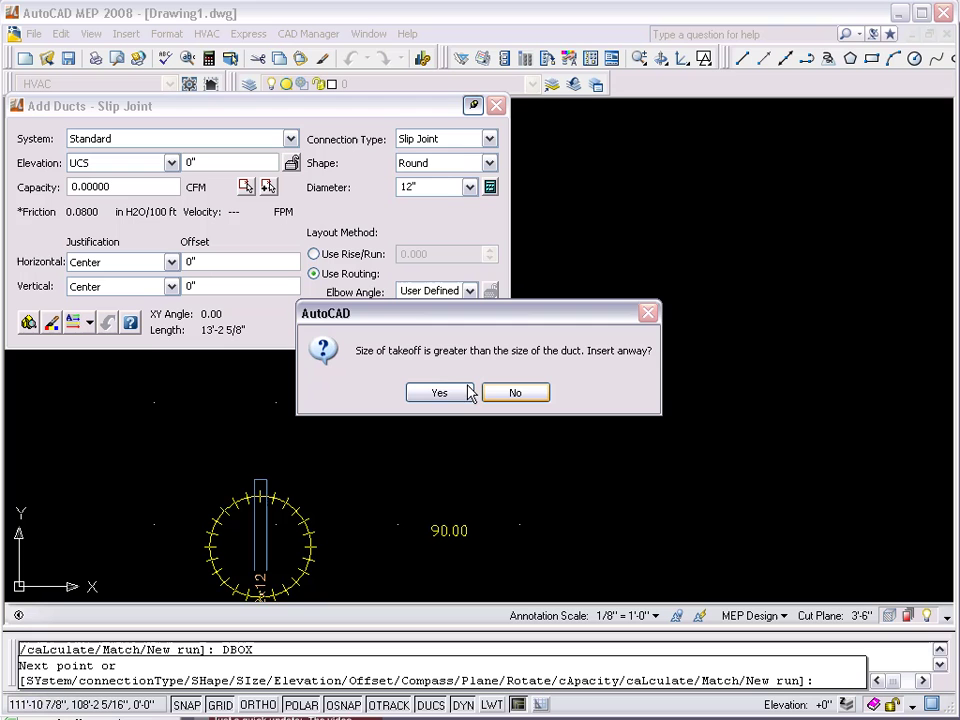
{"action": "left_click", "coordinate": [446, 396]}
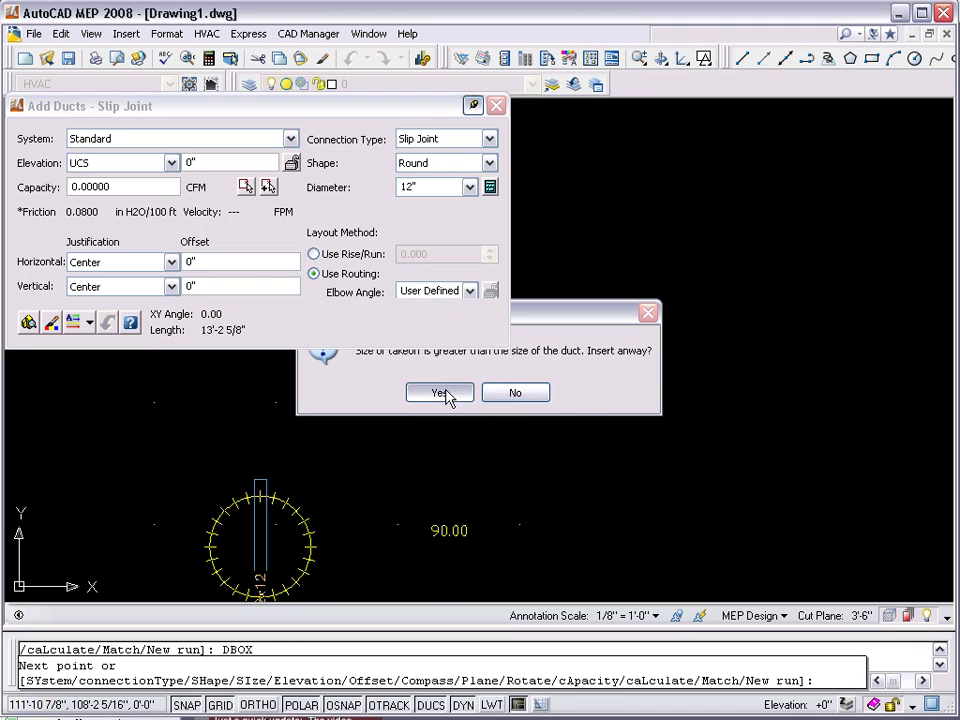
{"action": "right_click", "coordinate": [492, 437]}
{"action": "left_click", "coordinate": [505, 443]}
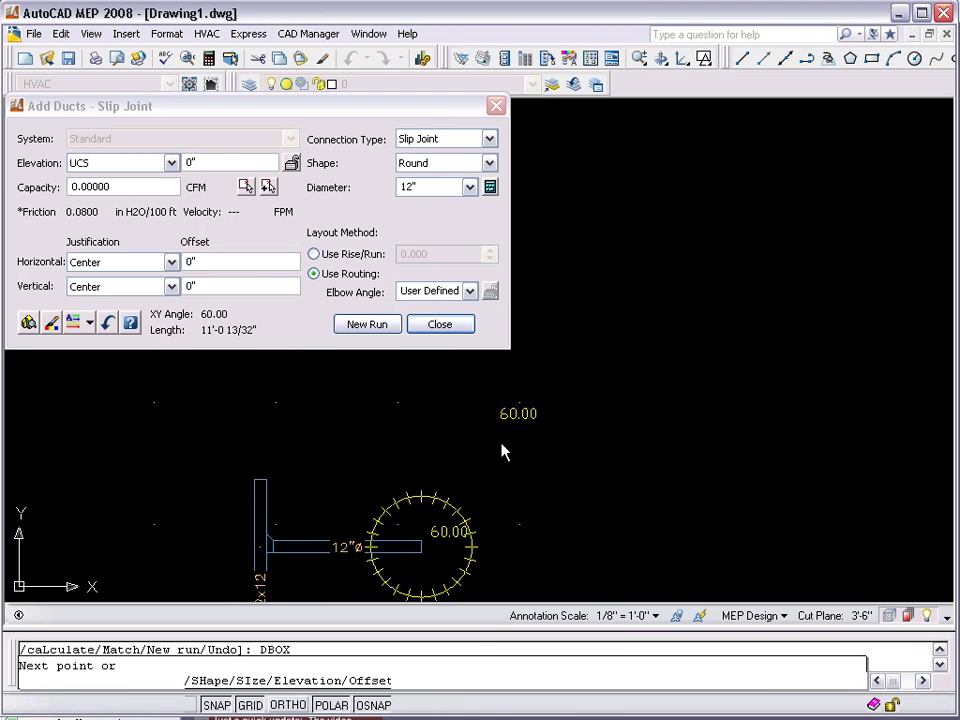
{"action": "scroll", "coordinate": [262, 565], "scroll_direction": "up", "scroll_amount": 3}
{"action": "scroll", "coordinate": [262, 540], "scroll_direction": "up", "scroll_amount": 5}
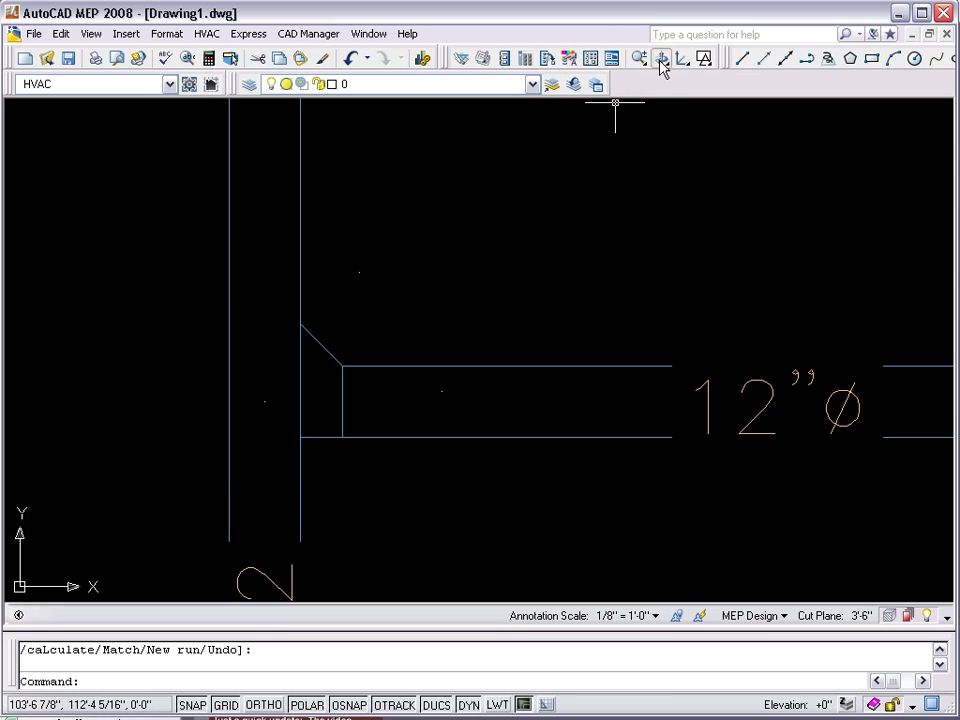
Step: Switch to Front view, then Left view, zooming to see the round branches end-on
{"action": "left_click_drag", "start_coordinate": [660, 62], "coordinate": [665, 197]}
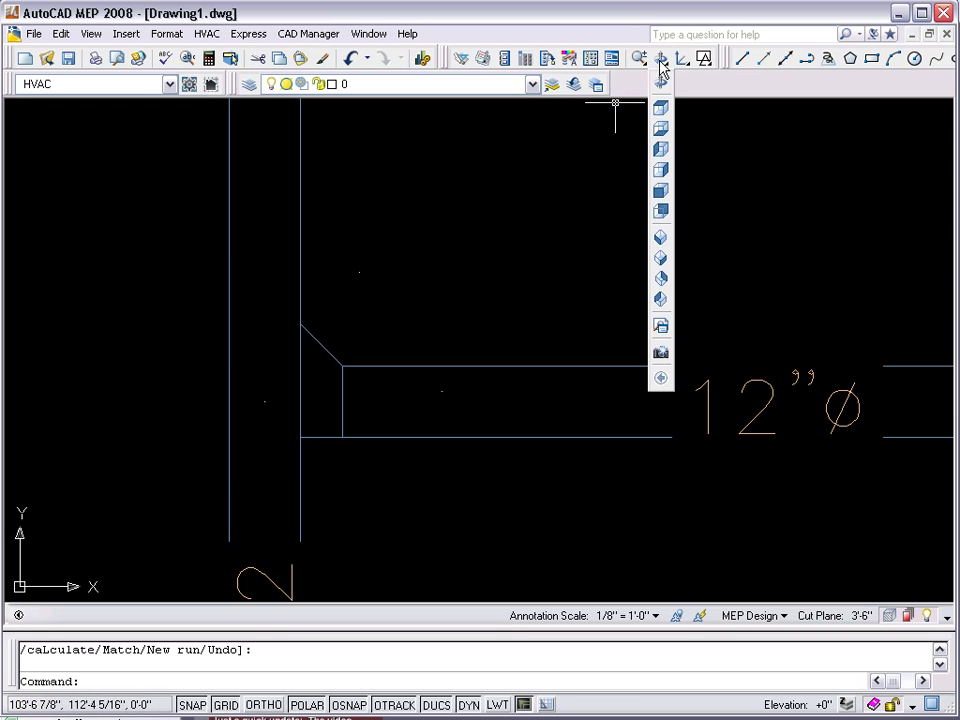
{"action": "left_click", "coordinate": [665, 197]}
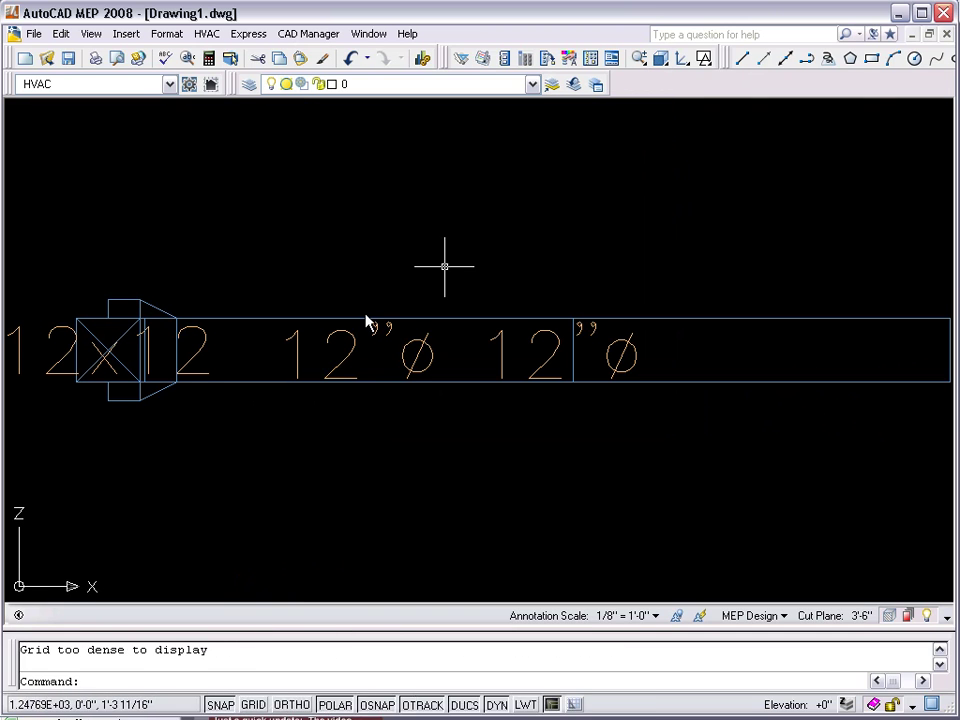
{"action": "left_click", "coordinate": [658, 61]}
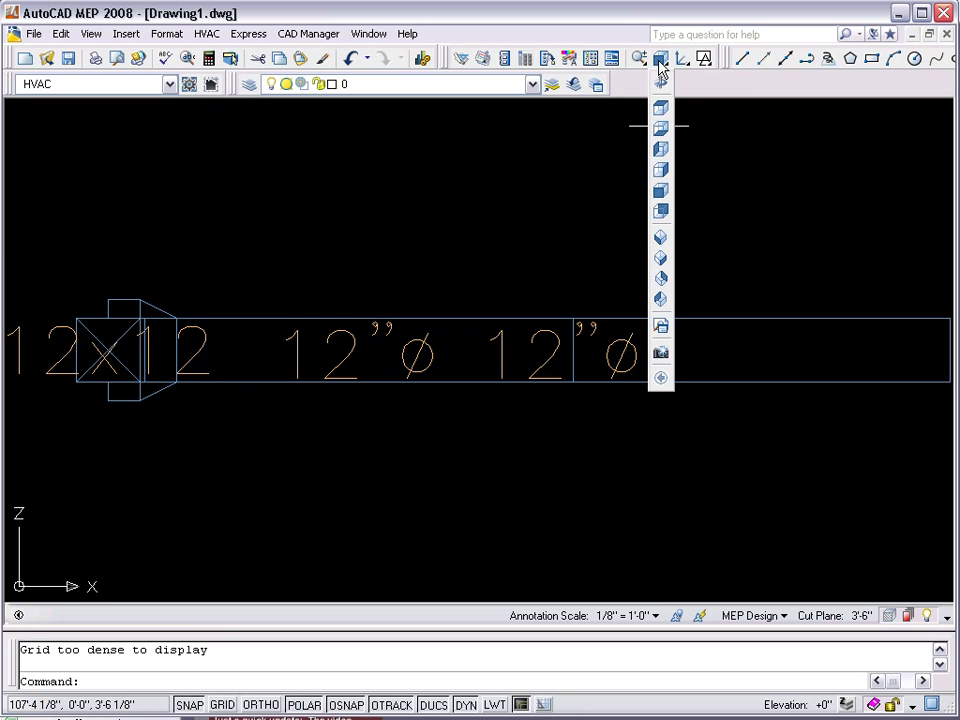
{"action": "left_click", "coordinate": [661, 170]}
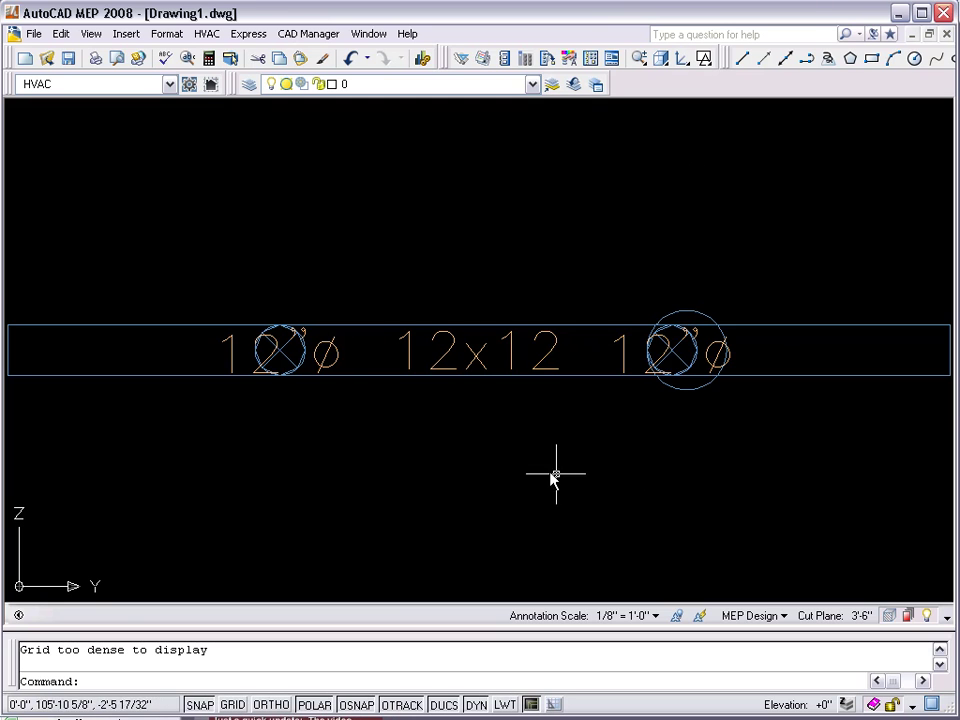
{"action": "scroll", "coordinate": [232, 342], "scroll_direction": "up", "scroll_amount": 5}
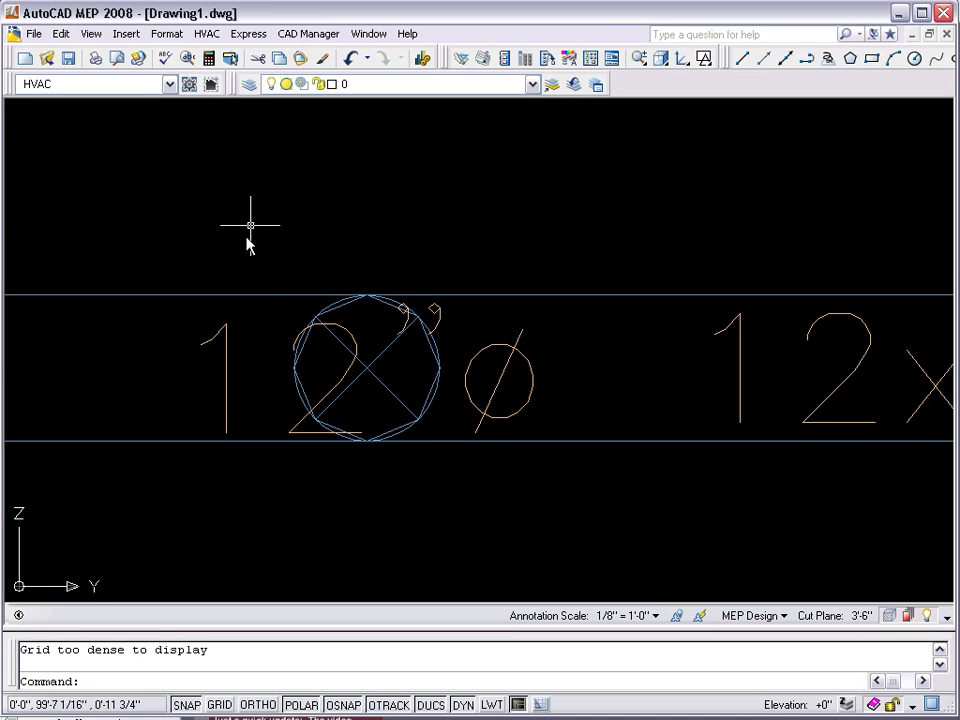
{"action": "scroll", "coordinate": [208, 231], "scroll_direction": "down", "scroll_amount": 2}
{"action": "scroll", "coordinate": [268, 380], "scroll_direction": "down", "scroll_amount": 2}
{"action": "scroll", "coordinate": [268, 380], "scroll_direction": "down", "scroll_amount": 3}
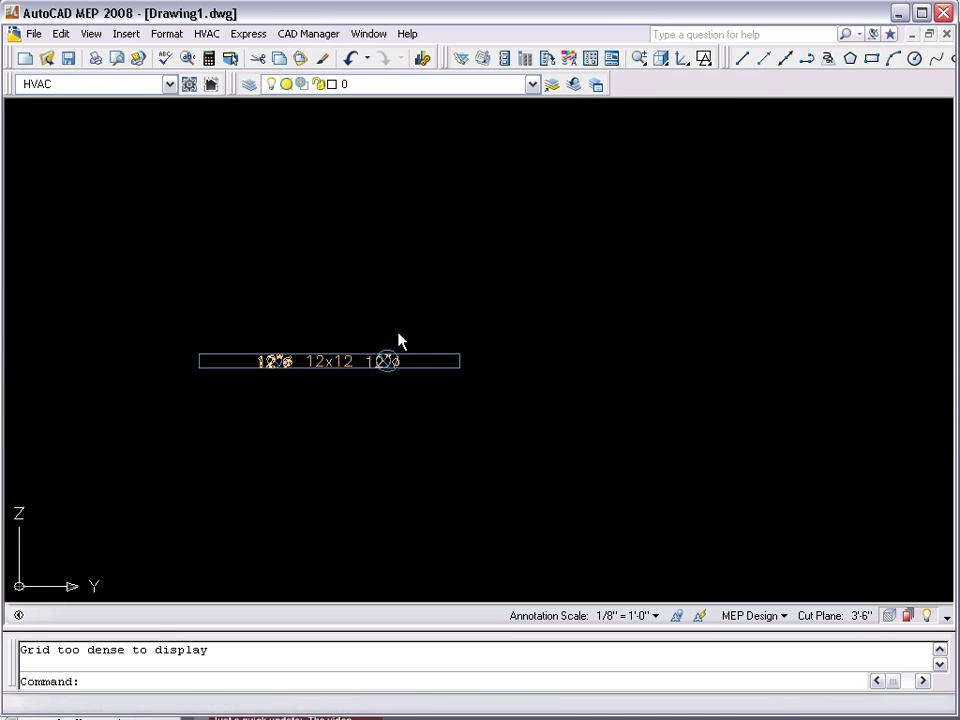
{"action": "scroll", "coordinate": [395, 340], "scroll_direction": "up", "scroll_amount": 2}
{"action": "scroll", "coordinate": [371, 456], "scroll_direction": "up", "scroll_amount": 1}
{"action": "scroll", "coordinate": [371, 460], "scroll_direction": "up", "scroll_amount": 1}
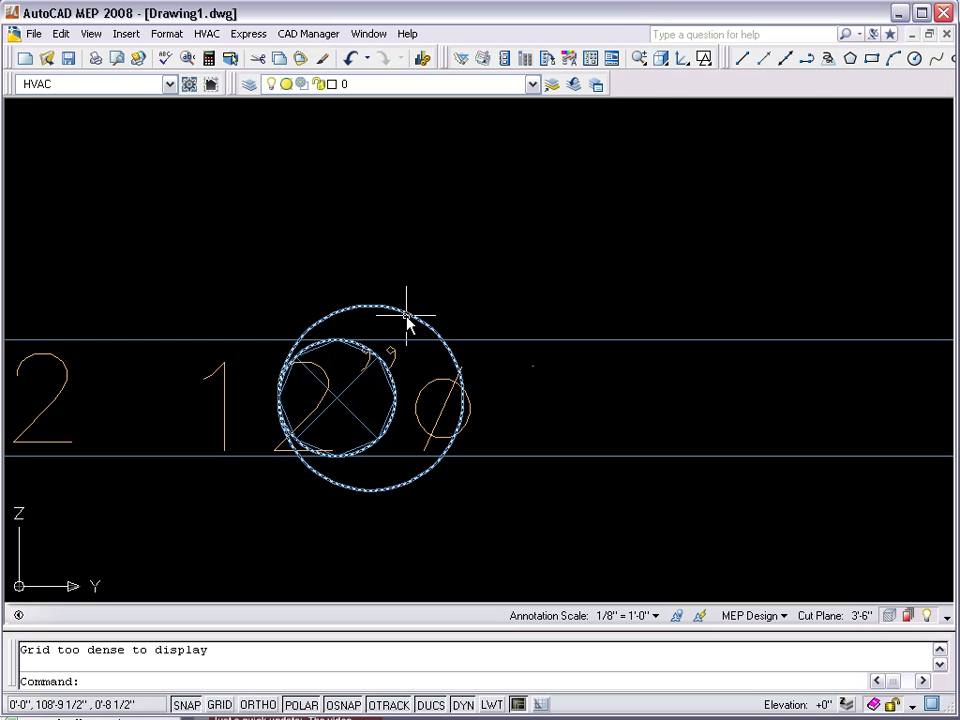
{"action": "mouse_move", "coordinate": [661, 58]}
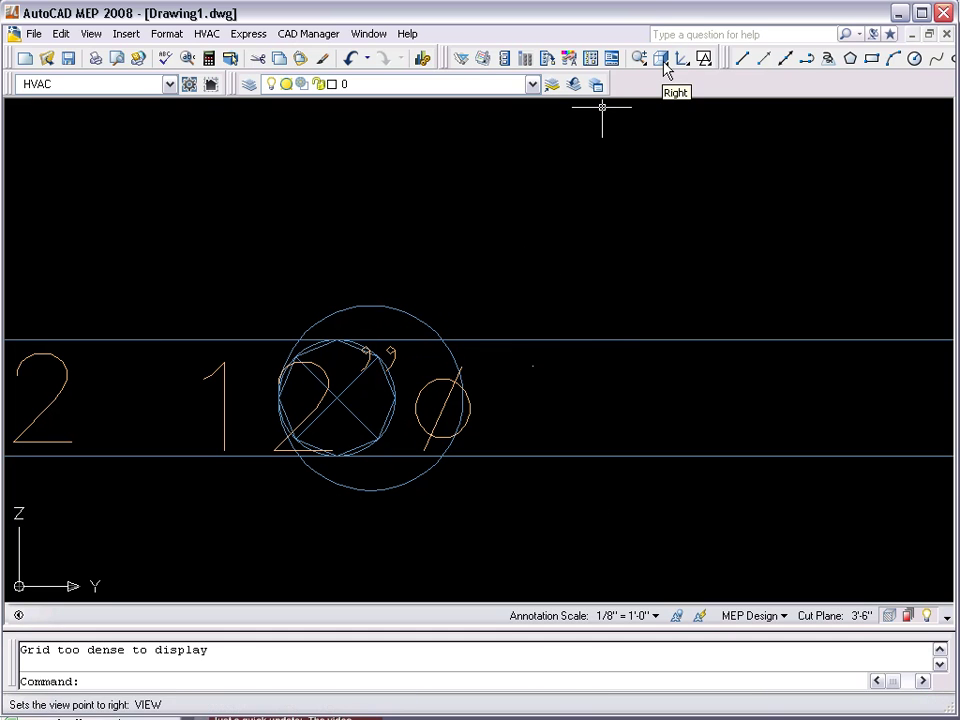
Step: Switch to Top view from the View flyout
{"action": "left_click_drag", "start_coordinate": [665, 68], "coordinate": [662, 104]}
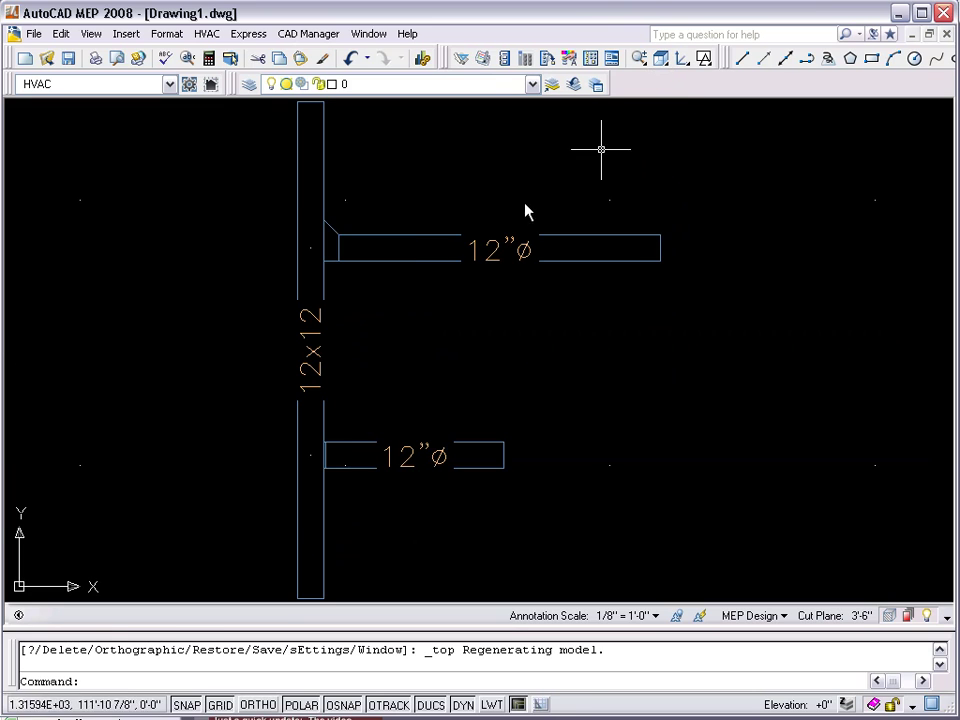